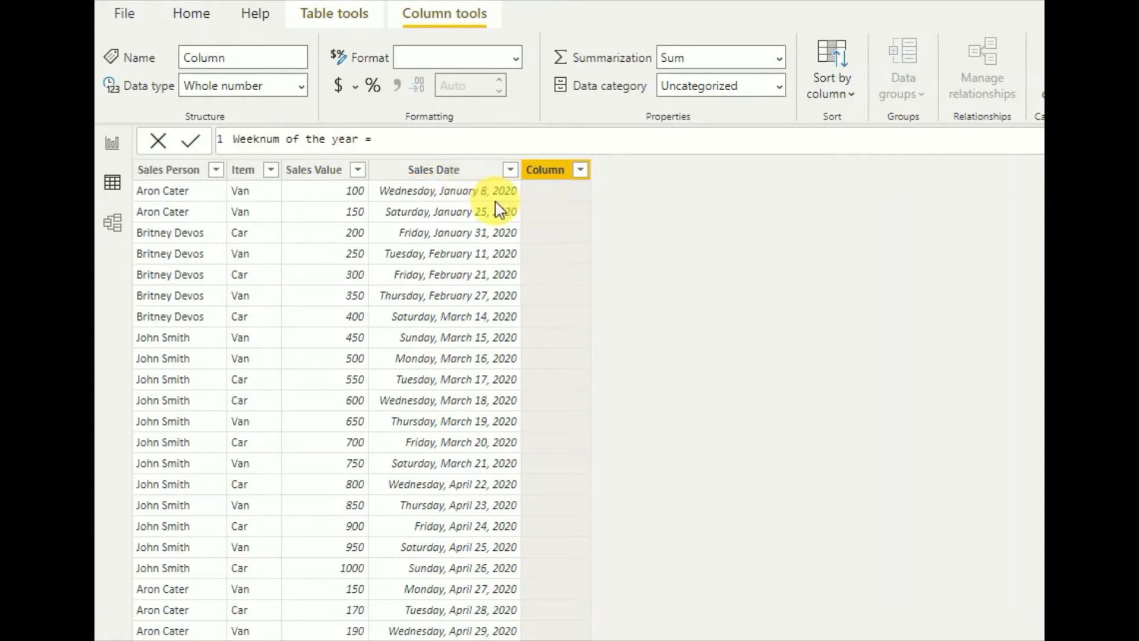
- Define the Weeknum of the year column as WEEKNUM('2020'[Sales Date]) and commit the formula
{"action": "left_click", "coordinate": [415, 138]}
{"action": "type", "text": "WEE"}
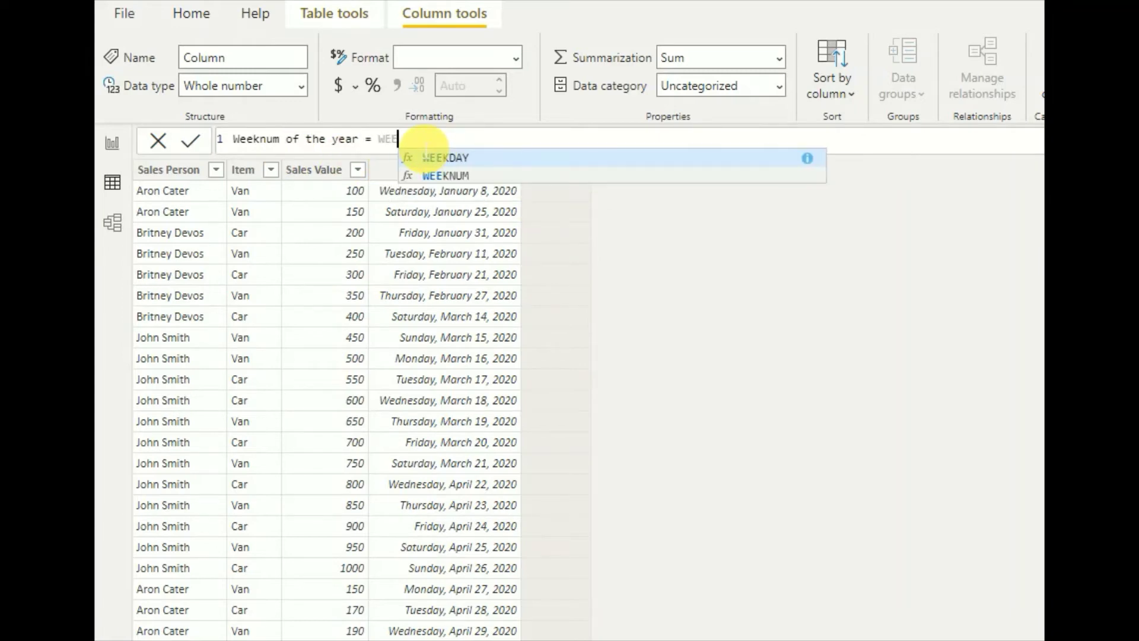
{"action": "key", "text": "Down"}
{"action": "key", "text": "Tab"}
{"action": "type", "text": "sd"}
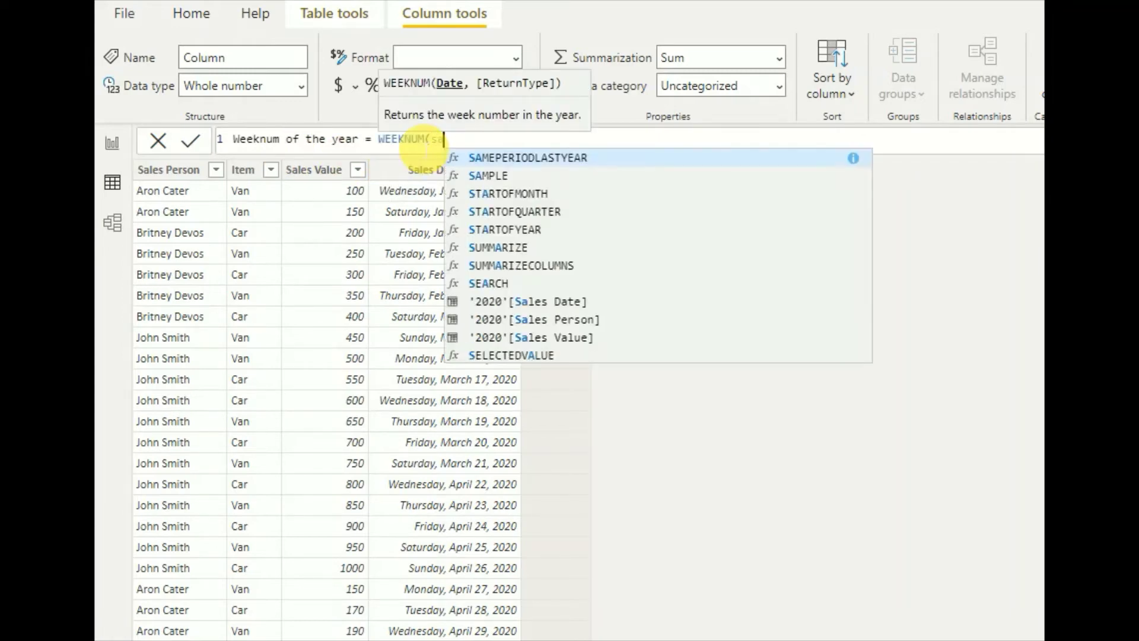
{"action": "key", "text": "Down"}
{"action": "key", "text": "Tab"}
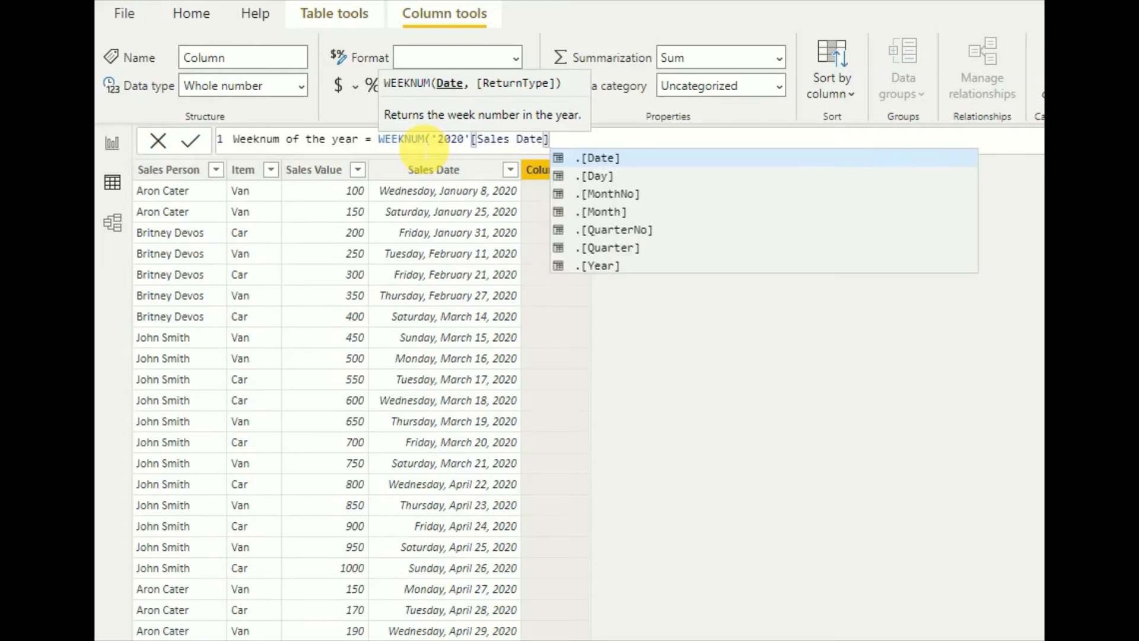
{"action": "type", "text": ")"}
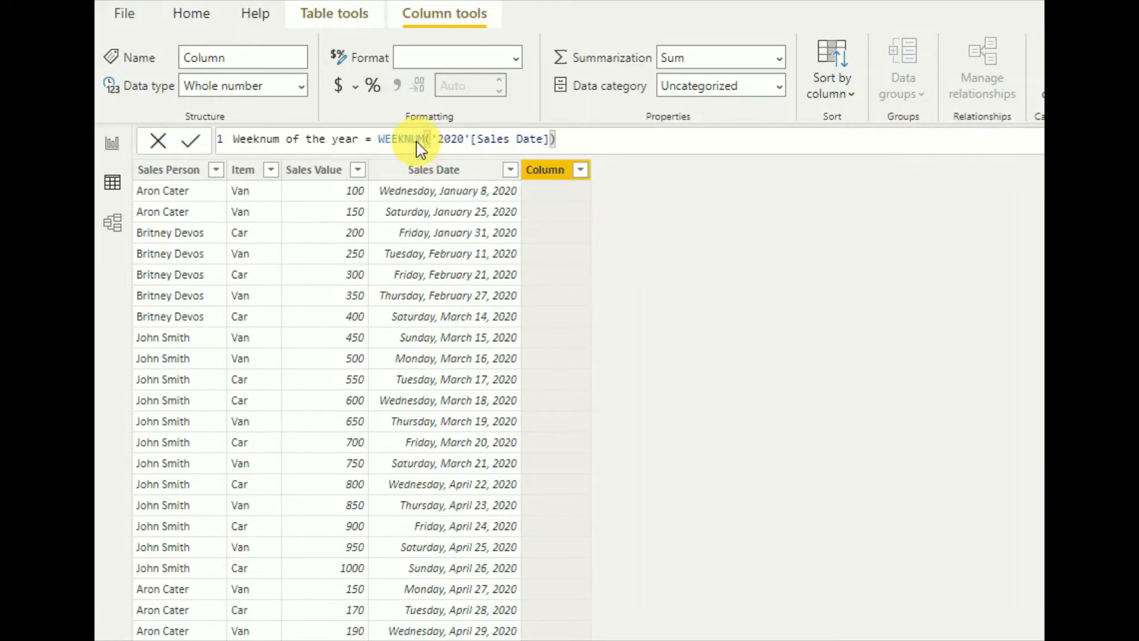
{"action": "key", "text": "Return"}
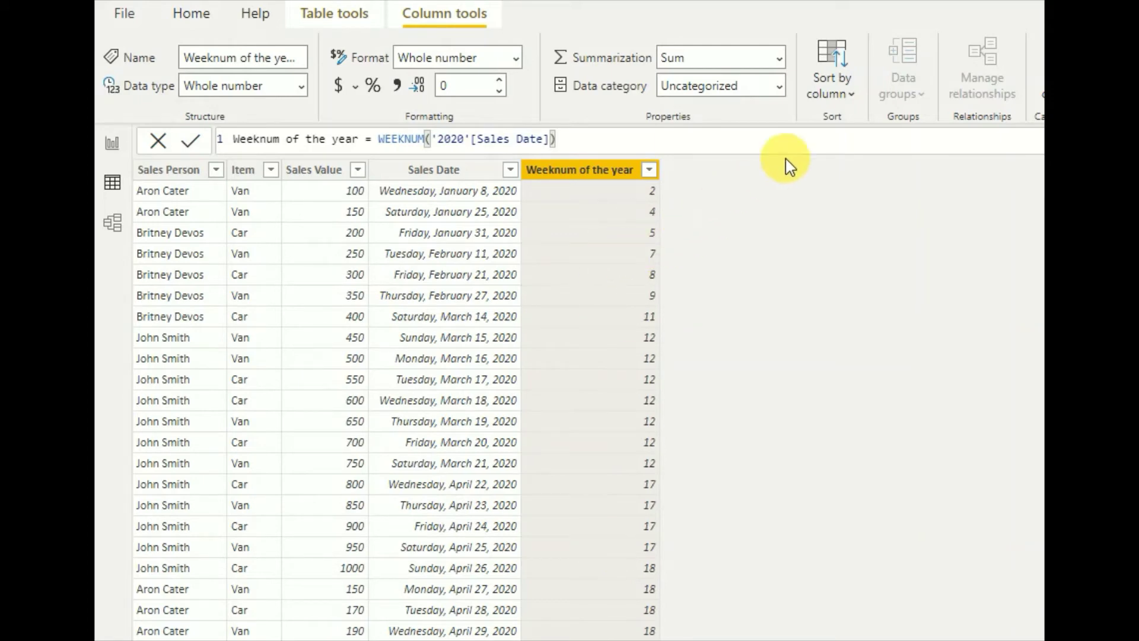
- Add a new calculated column to the 2020 table and name it "WeekNum of the first date of the month"
{"action": "left_click", "coordinate": [469, 229]}
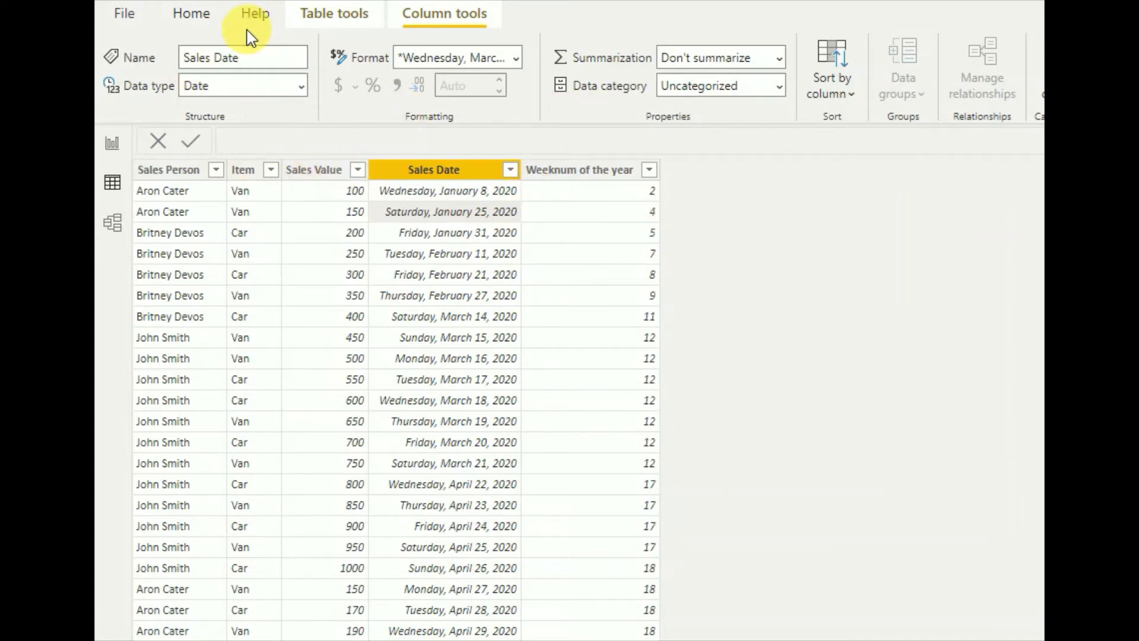
{"action": "left_click", "coordinate": [319, 25]}
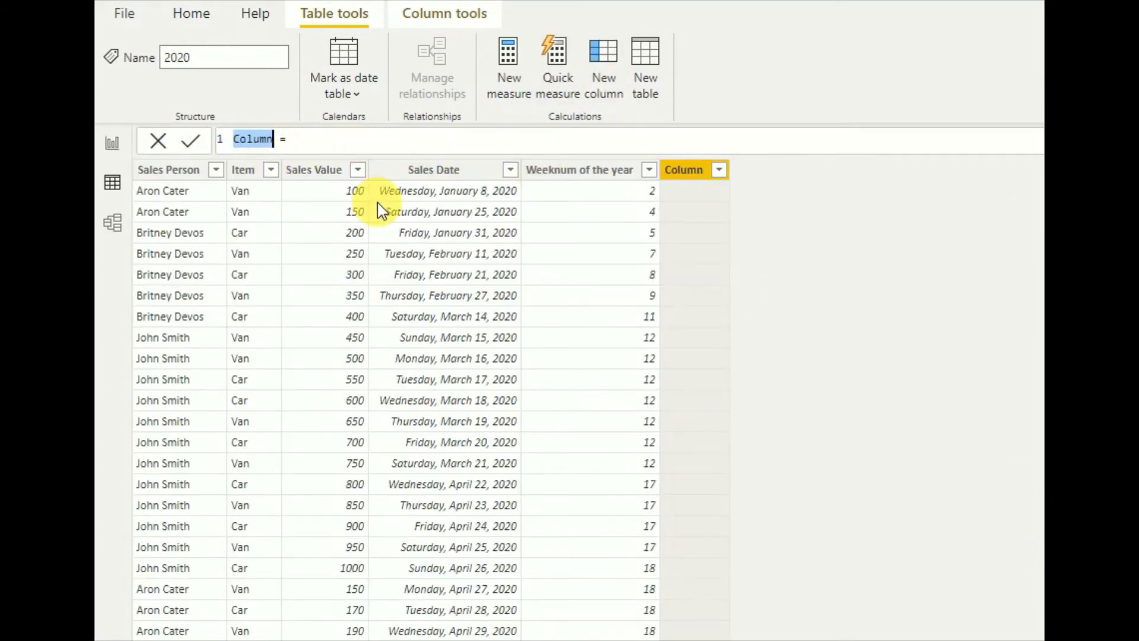
{"action": "type", "text": "Week"}
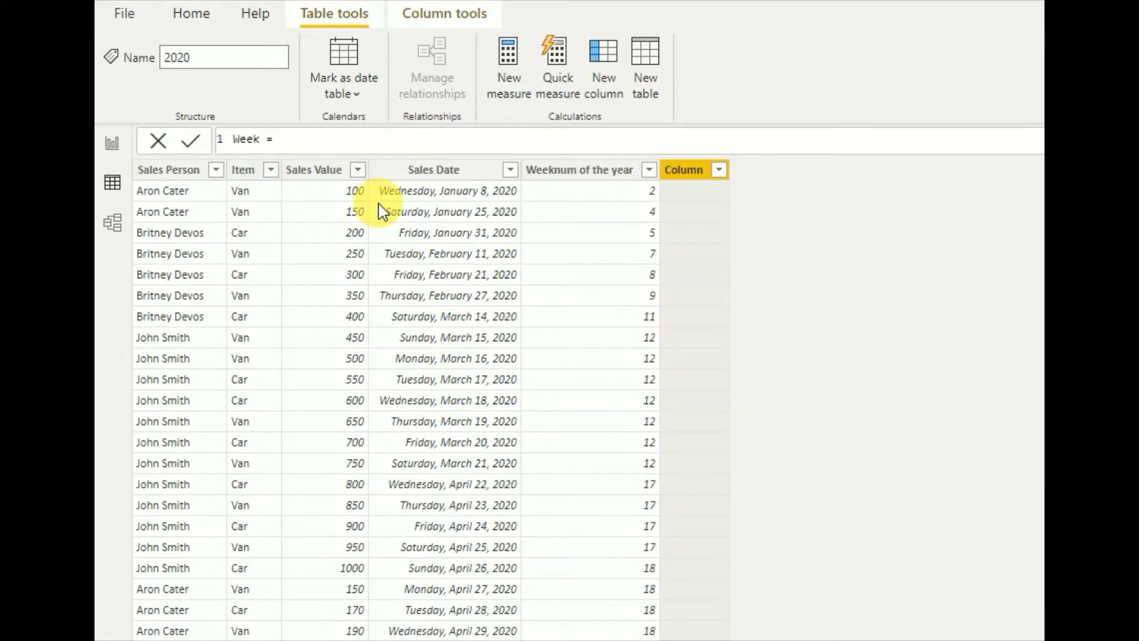
{"action": "type", "text": "Num of thre"}
{"action": "key", "text": "BackSpace"}
{"action": "key", "text": "BackSpace"}
{"action": "key", "text": "BackSpace"}
{"action": "type", "text": "e fiur"}
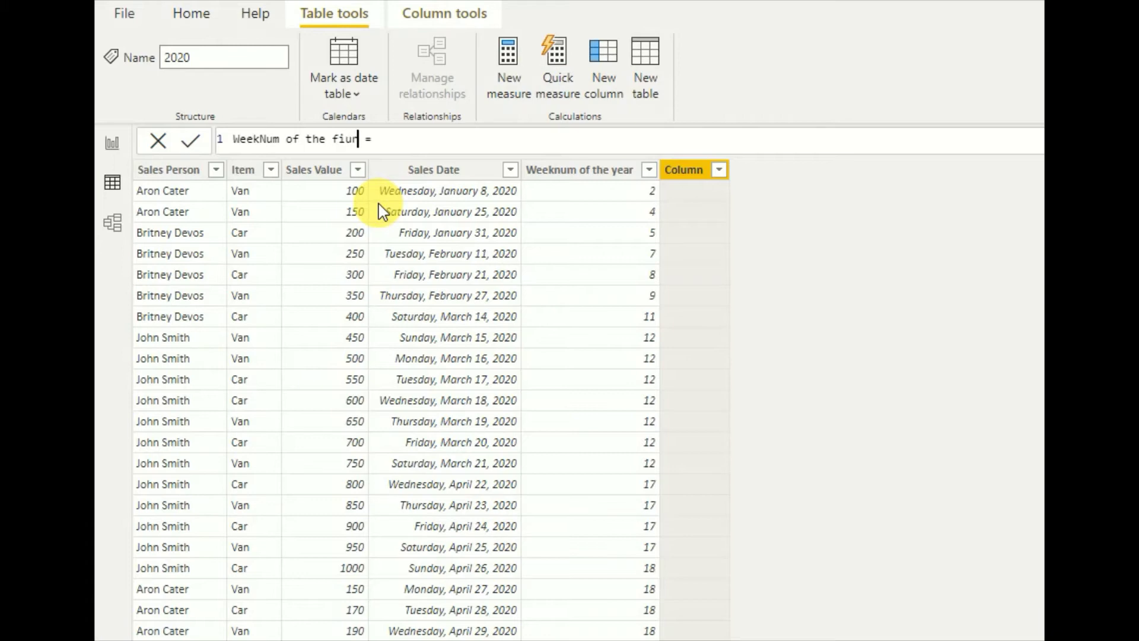
{"action": "type", "text": "st"}
{"action": "key", "text": "BackSpace"}
{"action": "key", "text": "BackSpace"}
{"action": "key", "text": "BackSpace"}
{"action": "key", "text": "BackSpace"}
{"action": "type", "text": "rst date of the month"}
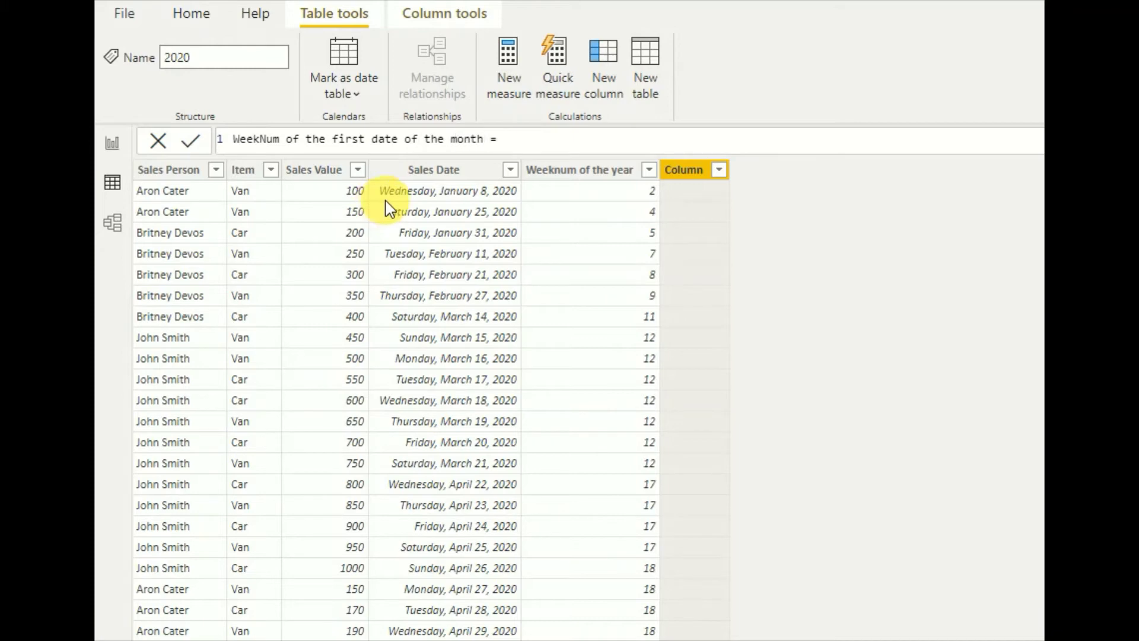
- Begin the new column's formula with WEEKNUM and nest a DATE function as its date argument
{"action": "type", "text": " = WE"}
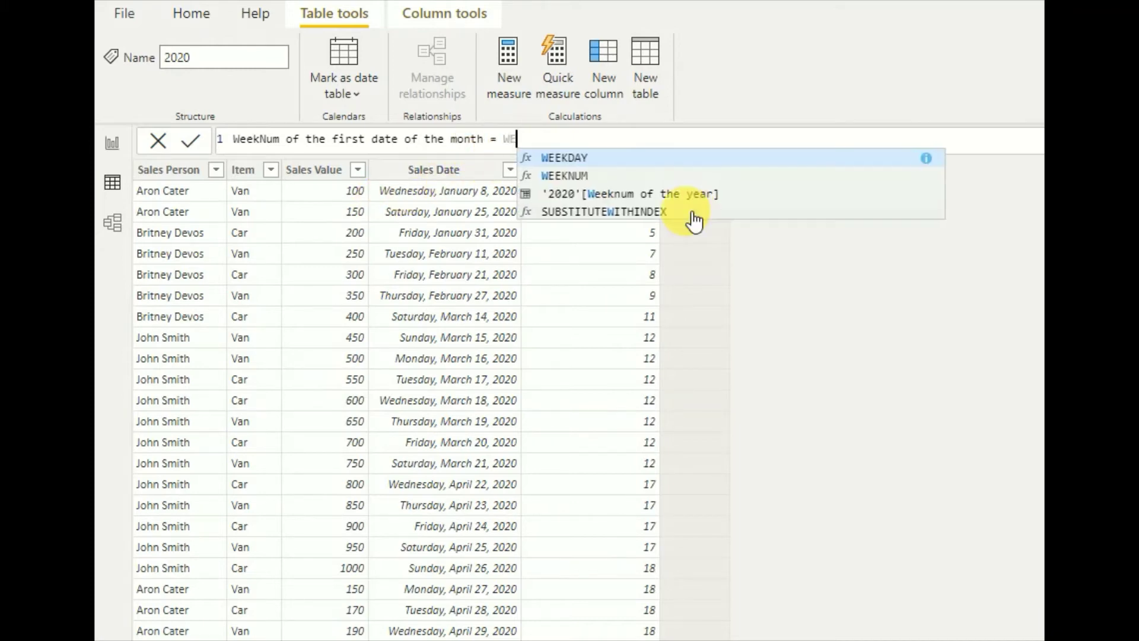
{"action": "key", "text": "Down"}
{"action": "key", "text": "Tab"}
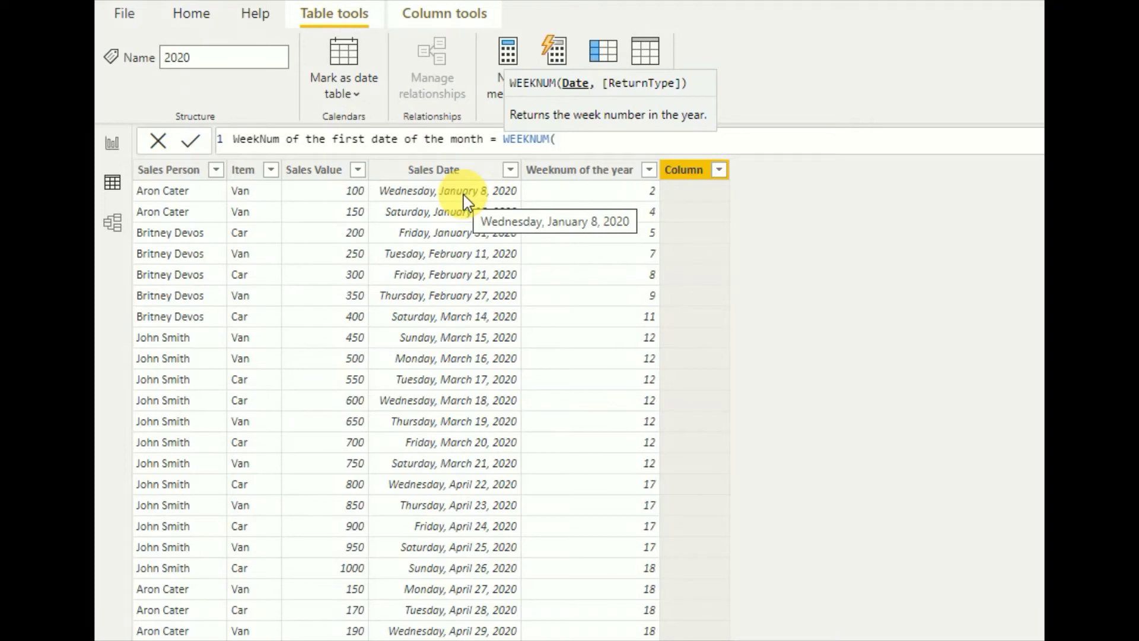
{"action": "type", "text": "DATE"}
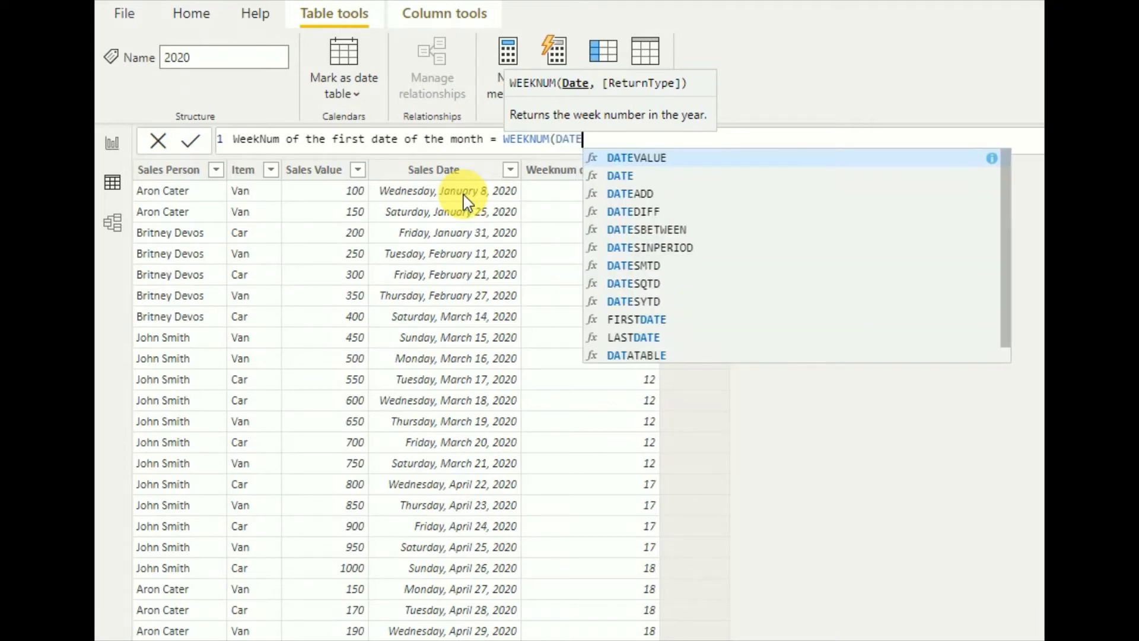
{"action": "type", "text": "("}
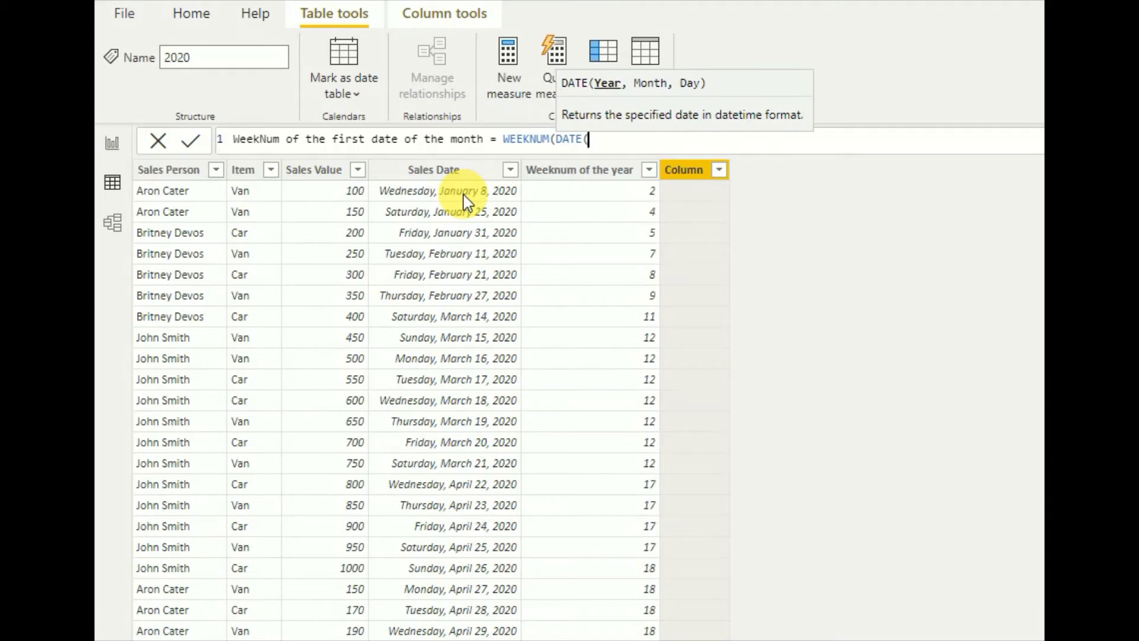
- Supply '2020'[Sales Date].[Year] as the year argument of the DATE function
{"action": "type", "text": "sale"}
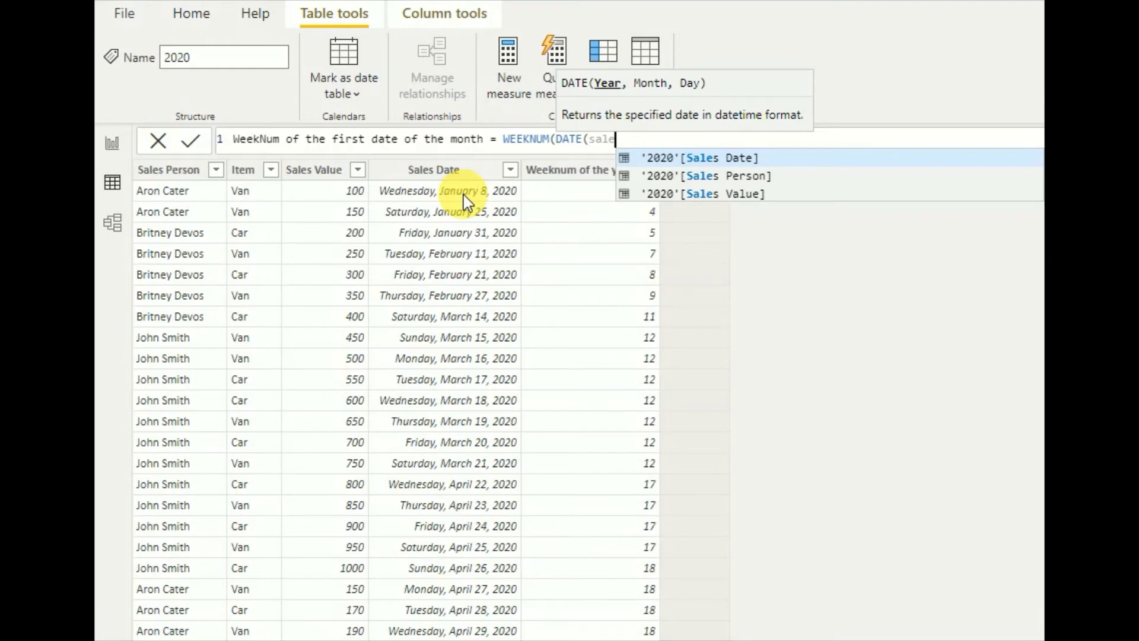
{"action": "key", "text": "Tab"}
{"action": "type", "text": "."}
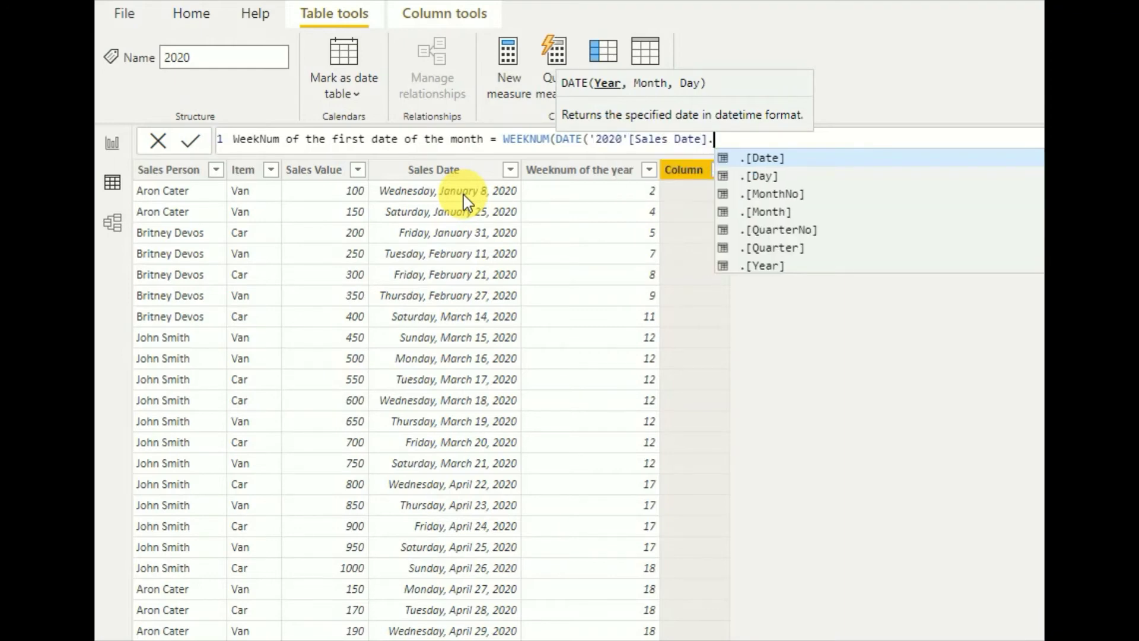
{"action": "key", "text": "Down"}
{"action": "key", "text": "Down"}
{"action": "key", "text": "Down"}
{"action": "key", "text": "Down"}
{"action": "key", "text": "Down"}
{"action": "key", "text": "Down"}
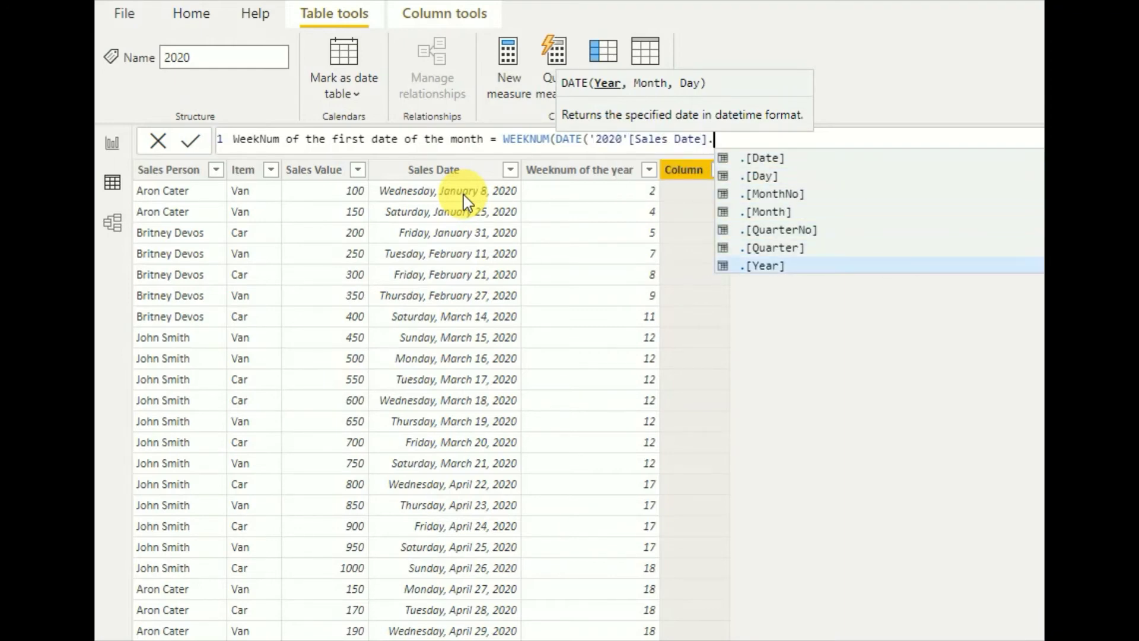
{"action": "key", "text": "Tab"}
{"action": "type", "text": ","}
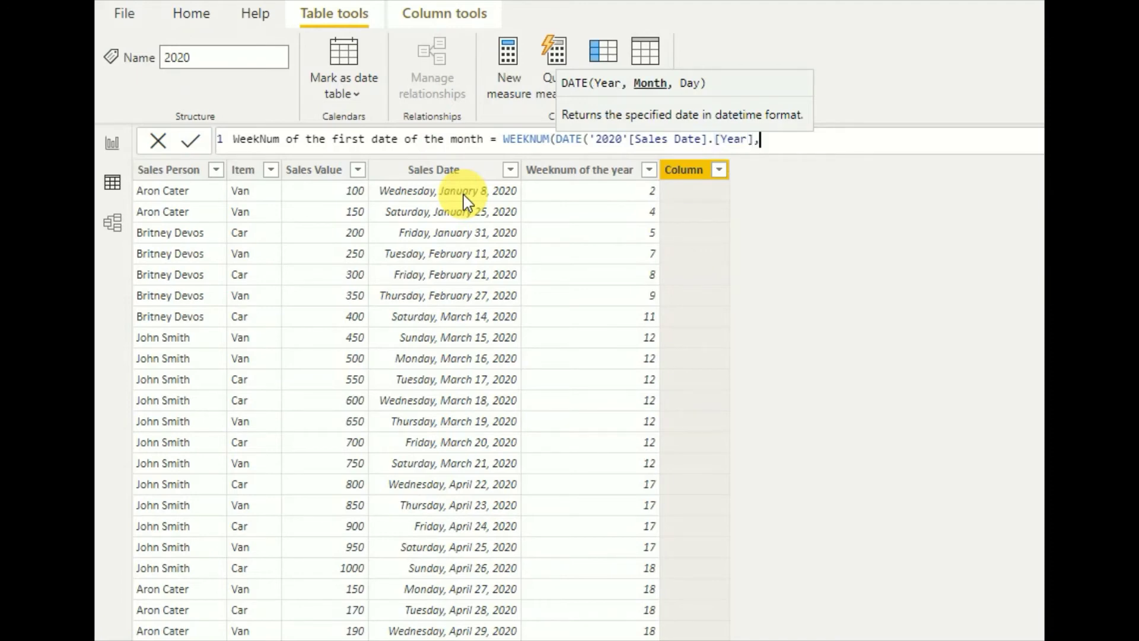
- Supply '2020'[Sales Date].[MonthNo] as the month argument of the DATE function
{"action": "type", "text": "sale"}
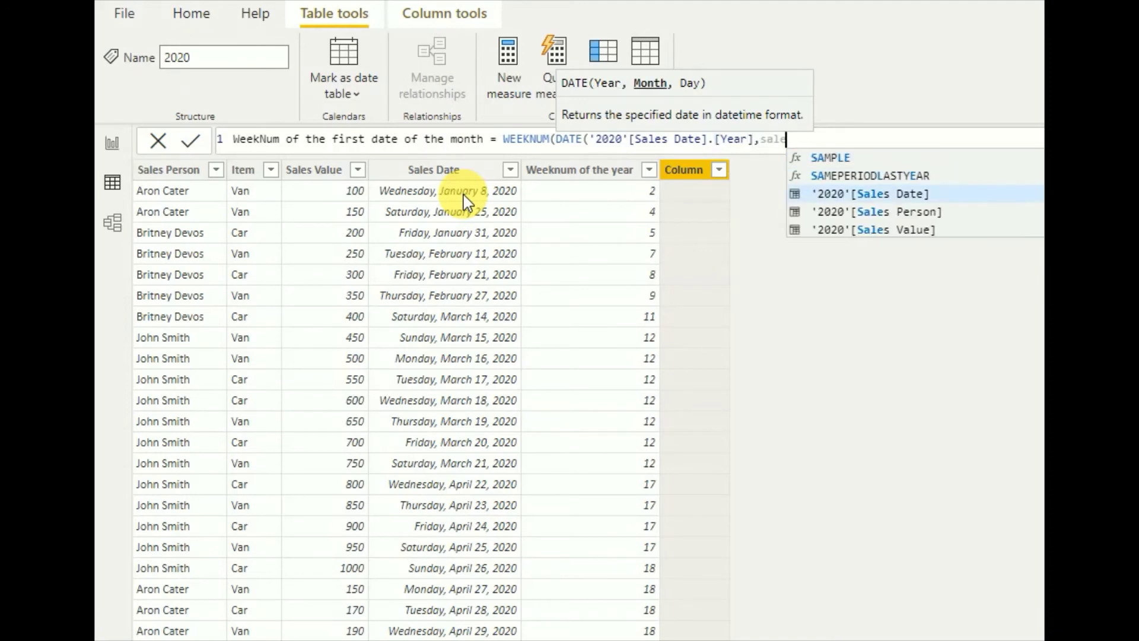
{"action": "key", "text": "Tab"}
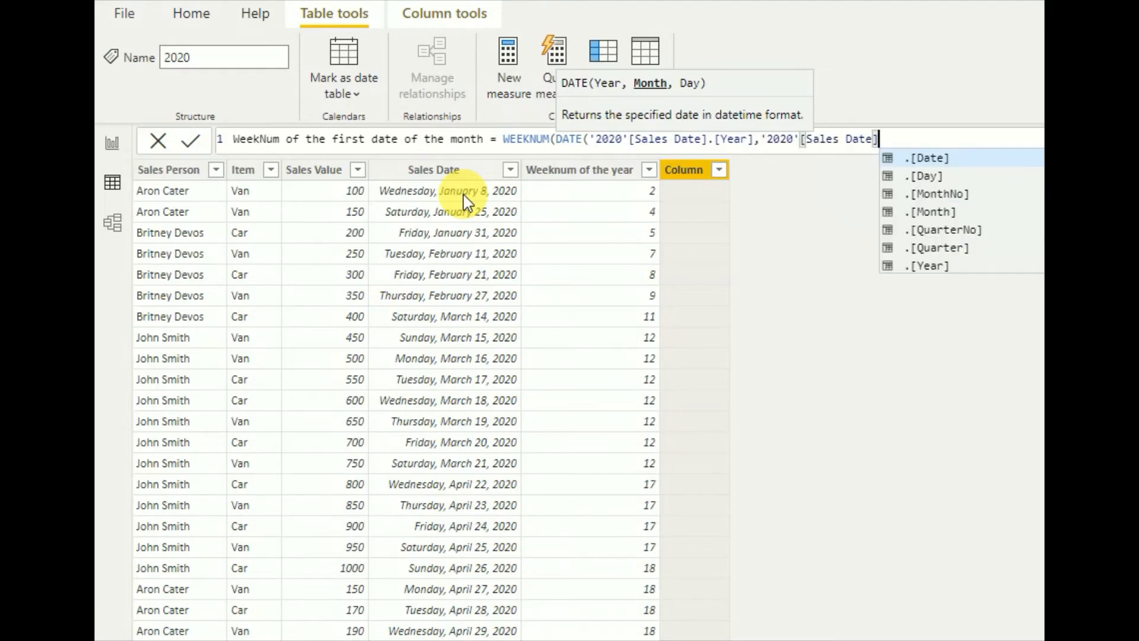
{"action": "key", "text": "Down"}
{"action": "key", "text": "Down"}
{"action": "key", "text": "Tab"}
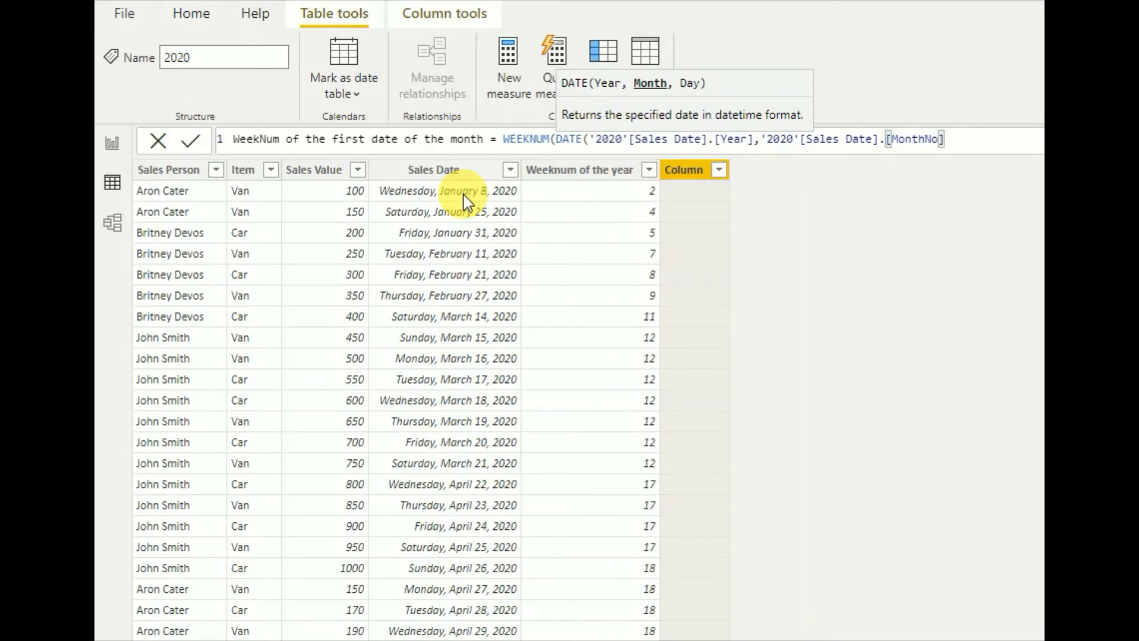
{"action": "type", "text": ","}
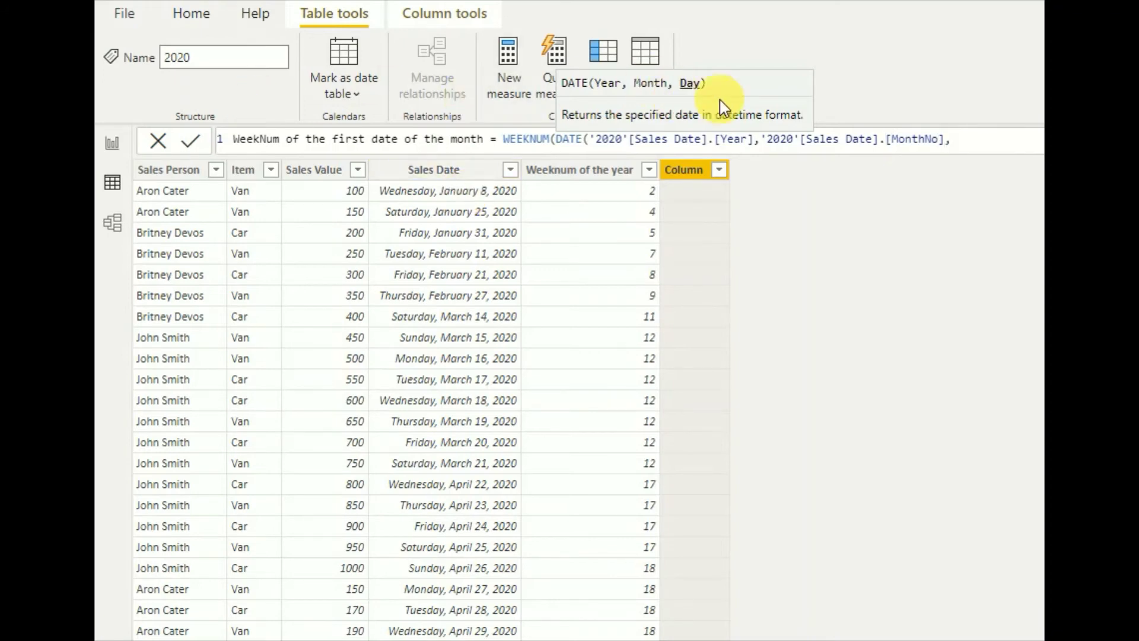
- Set the day argument of the DATE function to 1, close the formula and commit it
{"action": "type", "text": "1"}
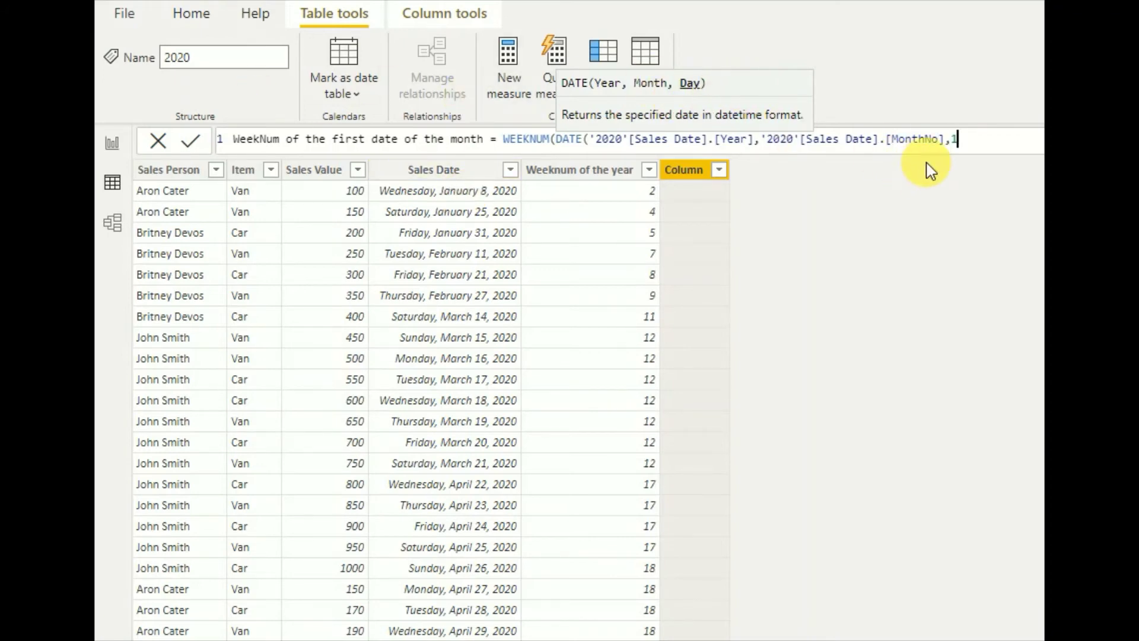
{"action": "type", "text": ")"}
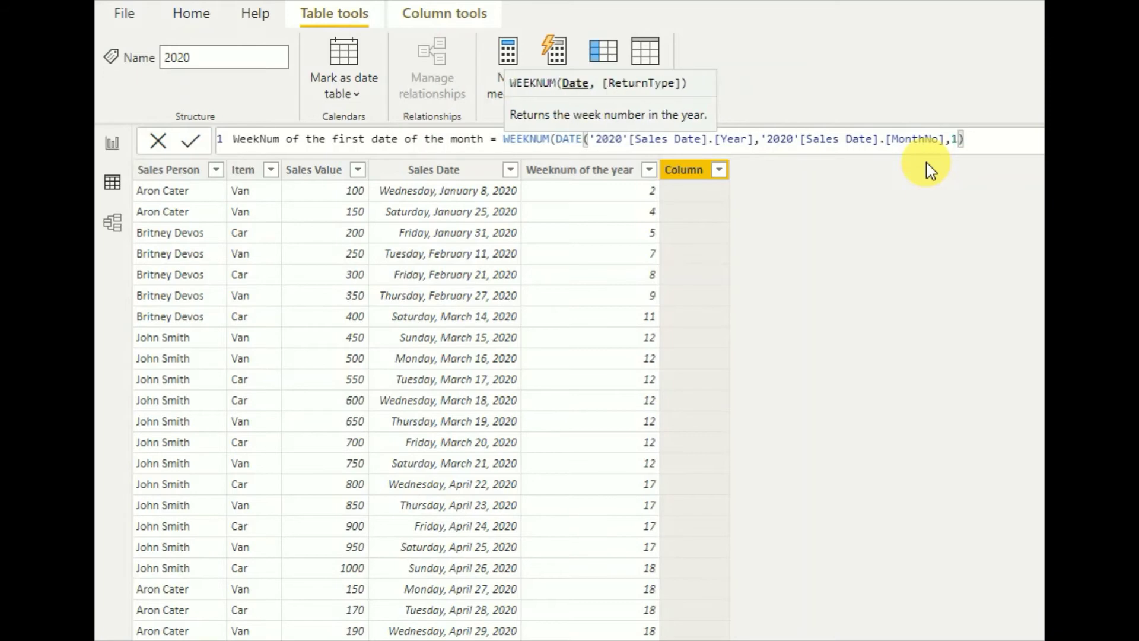
{"action": "key", "text": "Return"}
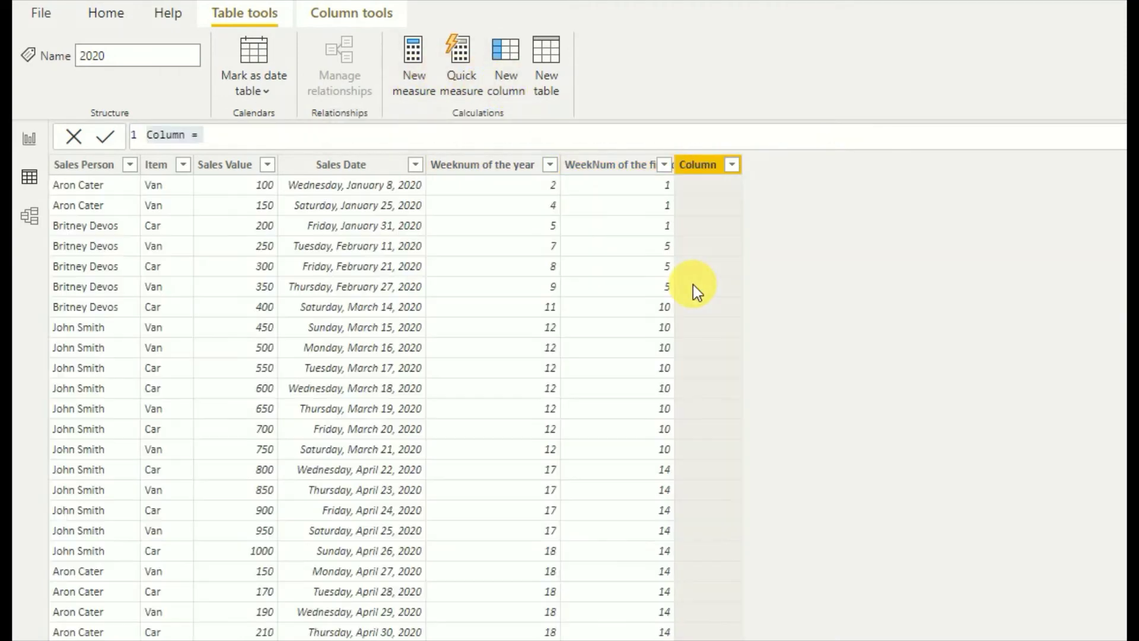
- Name the newly added calculated column "WeekNum of the month" in its formula
{"action": "double_click", "coordinate": [169, 135]}
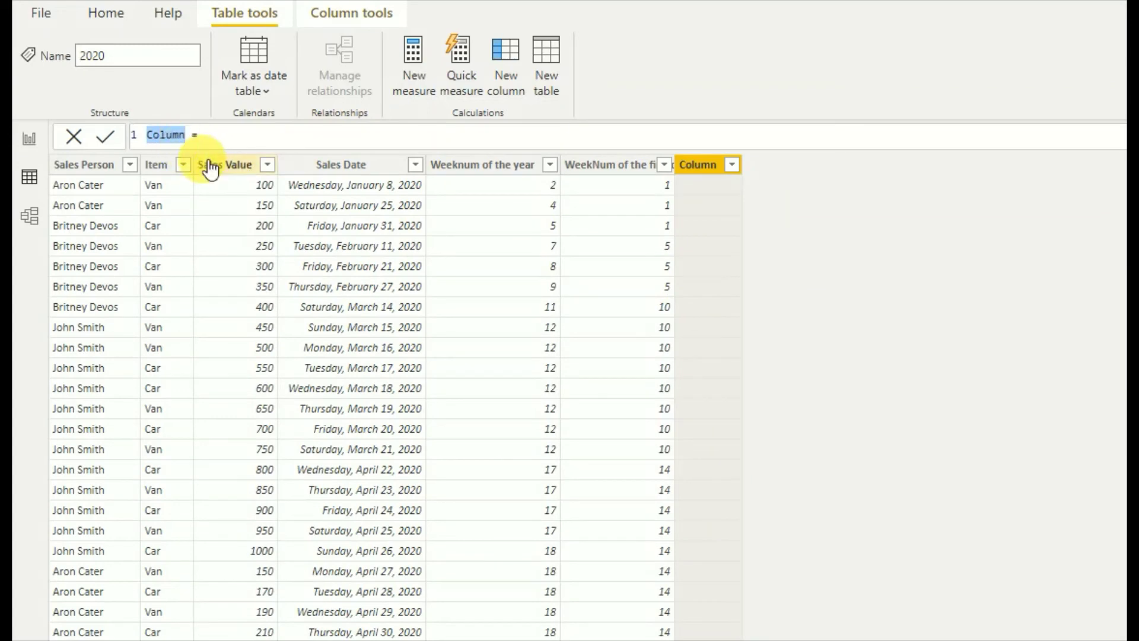
{"action": "type", "text": "WeekNum"}
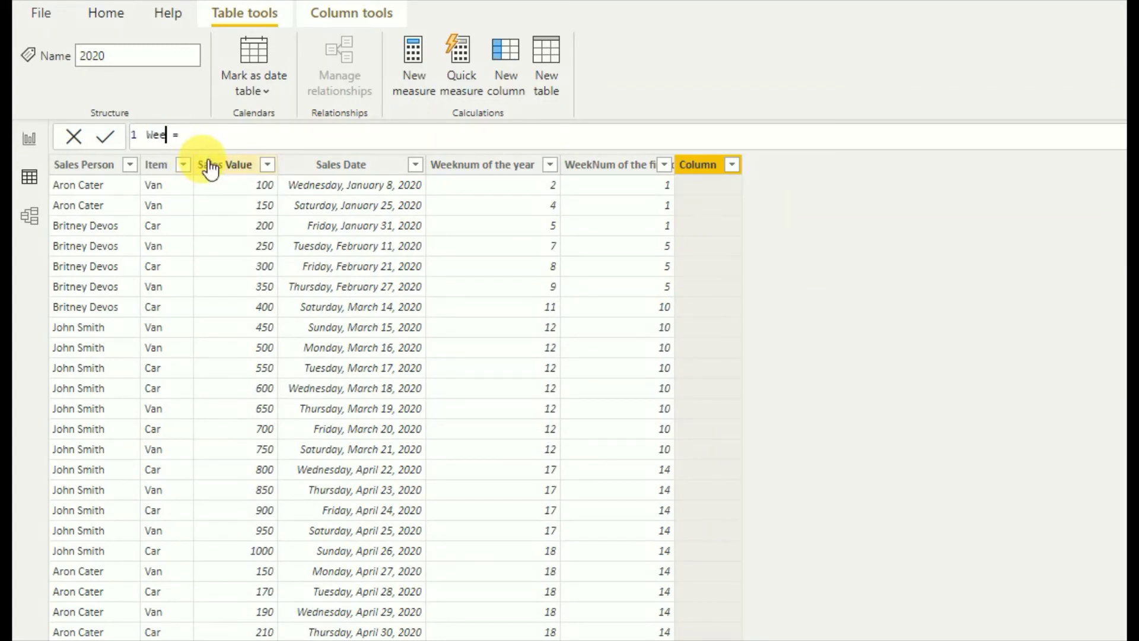
{"action": "type", "text": " of the month"}
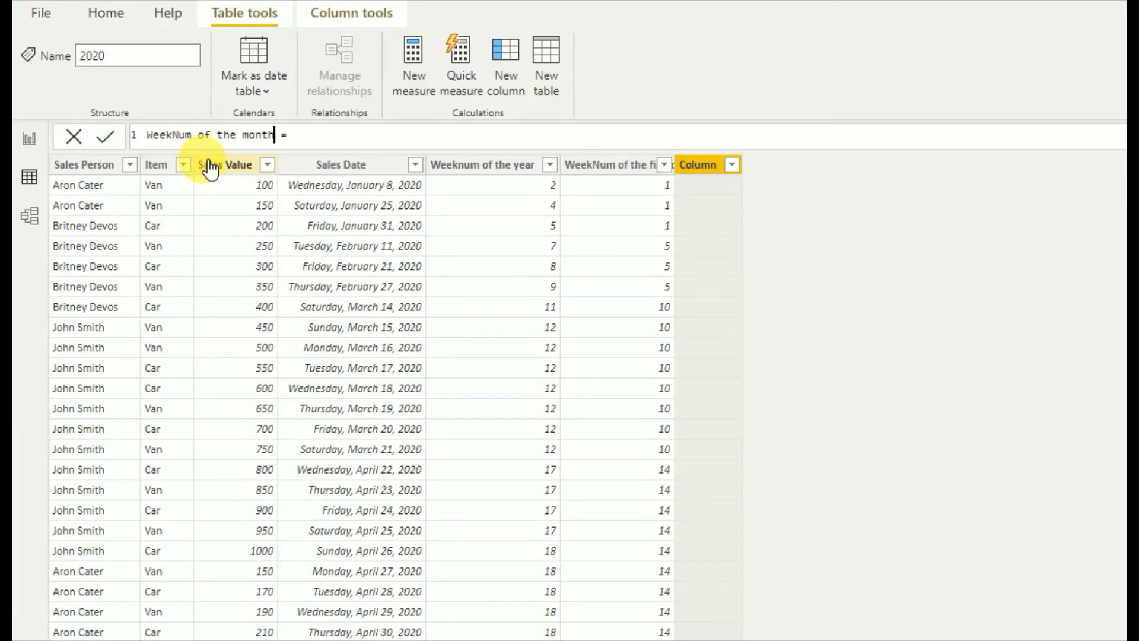
- Start the WeekNum of the month formula with '2020'[Weeknum of the year] followed by a minus sign
{"action": "key", "text": "Right"}
{"action": "key", "text": "Right"}
{"action": "key", "text": "Right"}
{"action": "type", "text": "Wee"}
{"action": "key", "text": "Down"}
{"action": "key", "text": "Down"}
{"action": "key", "text": "Down"}
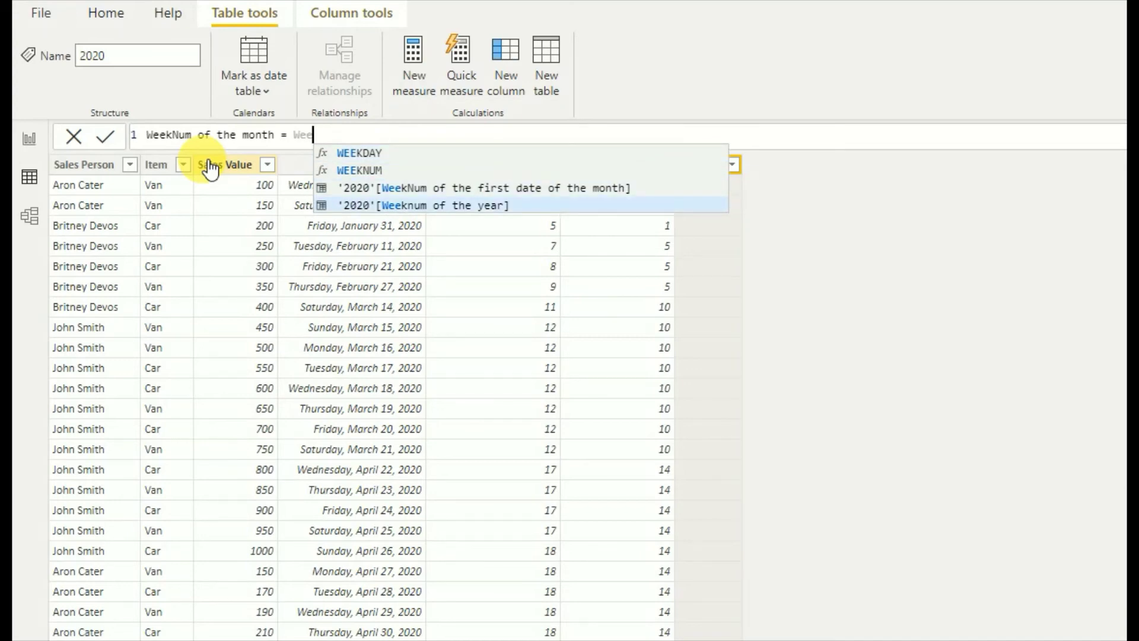
{"action": "key", "text": "Tab"}
{"action": "type", "text": "- "}
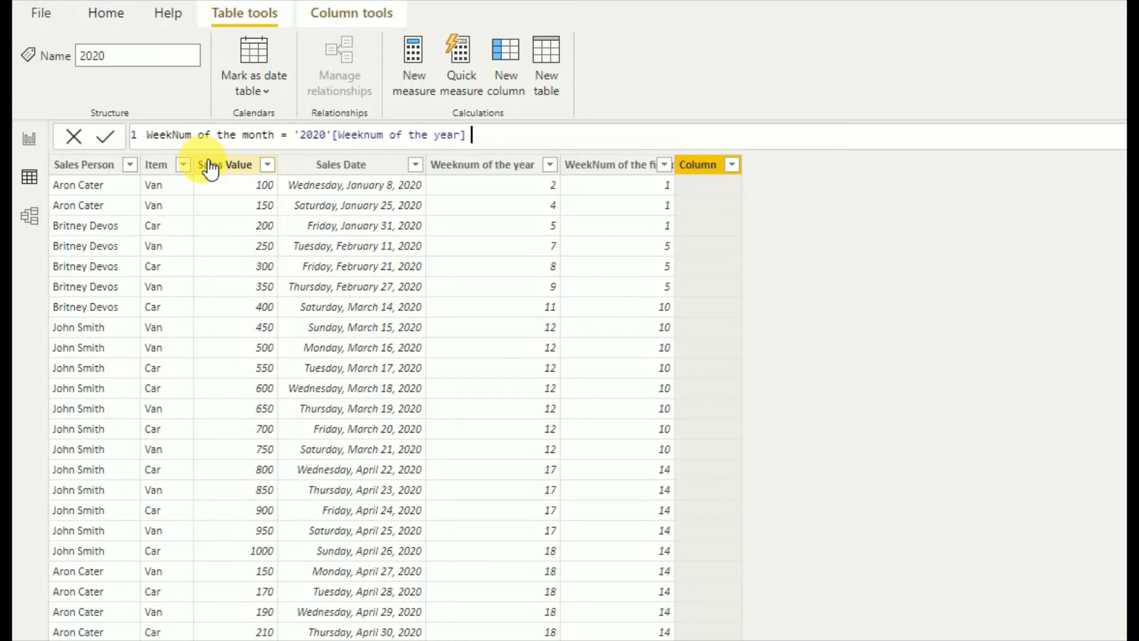
- Subtract '2020'[WeekNum of the first date of the month], add 1 and commit the formula
{"action": "type", "text": "wee"}
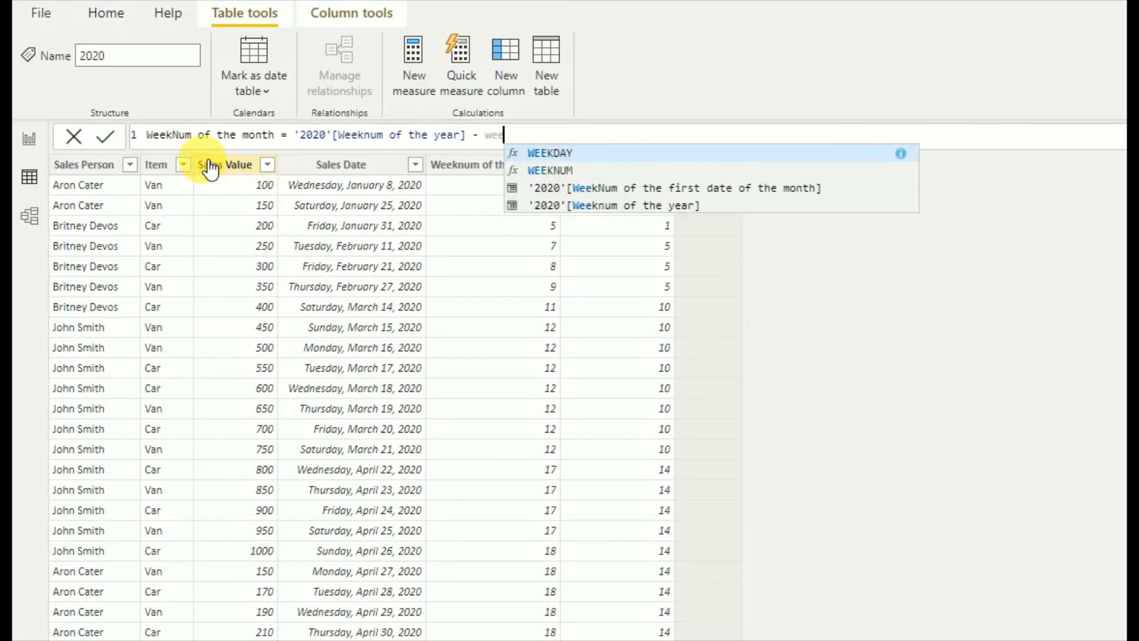
{"action": "key", "text": "Down"}
{"action": "key", "text": "Down"}
{"action": "key", "text": "Tab"}
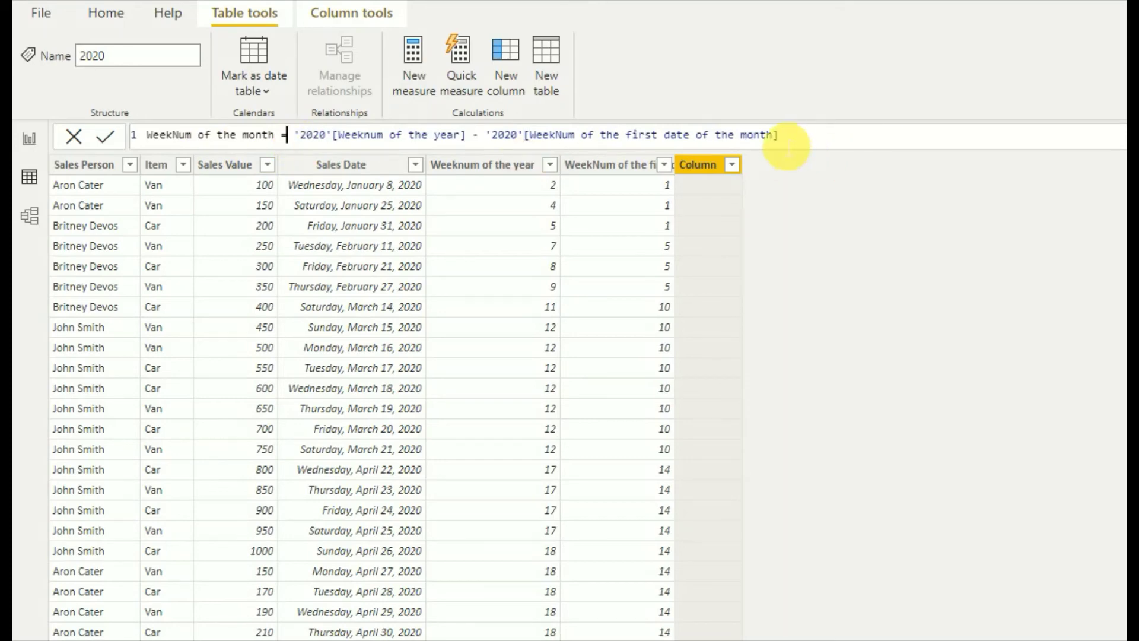
{"action": "type", "text": "+ 1"}
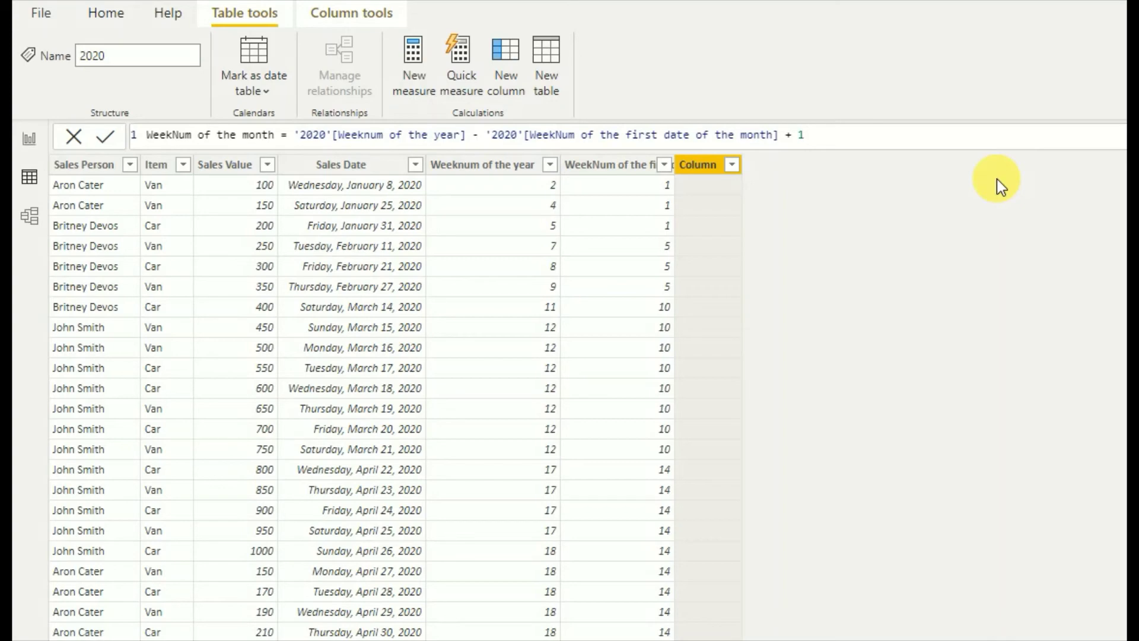
{"action": "key", "text": "Return"}
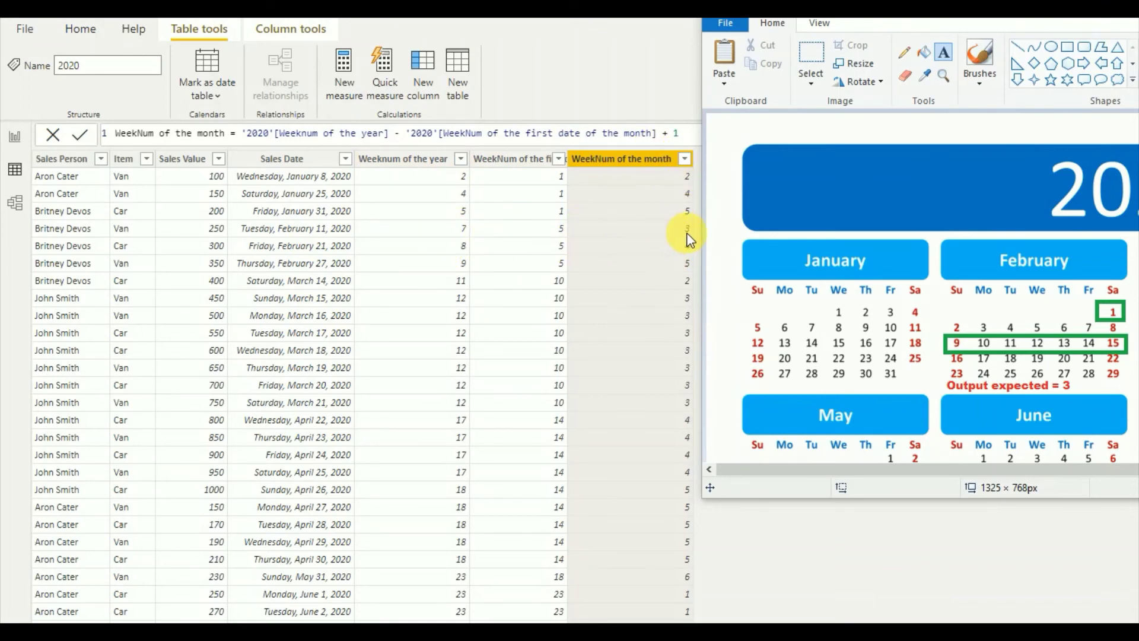
{"action": "left_click_drag", "start_coordinate": [679, 133], "coordinate": [652, 133]}
{"action": "left_click_drag", "start_coordinate": [561, 138], "coordinate": [243, 135]}
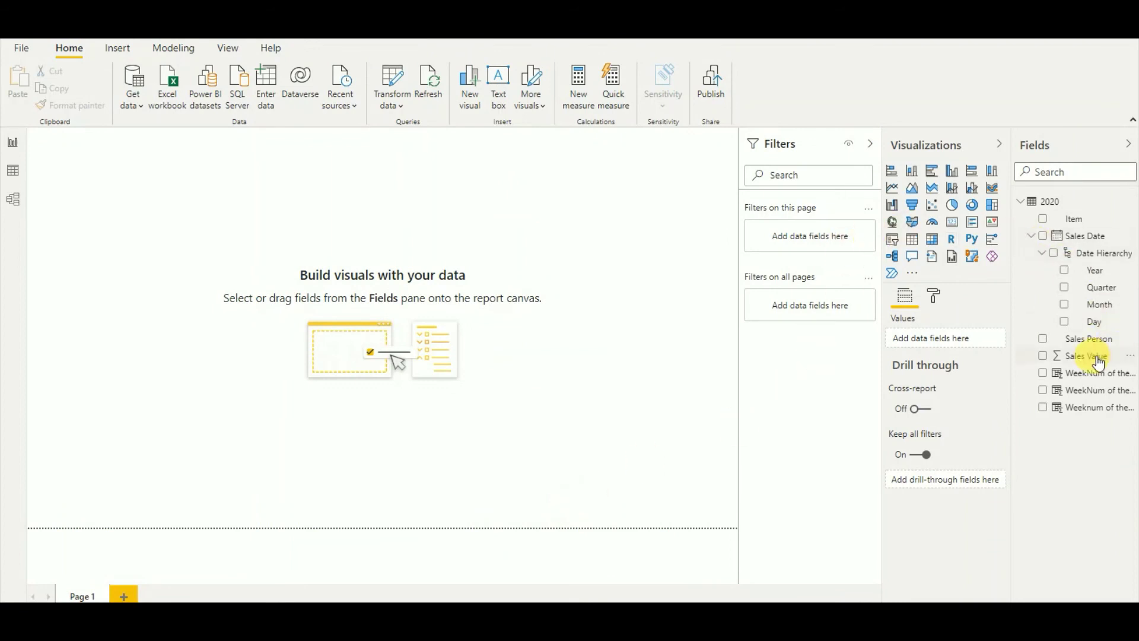
- Create a column chart of Sales Value on the blank report page and enlarge it across the middle of the canvas
{"action": "left_click_drag", "start_coordinate": [1085, 356], "coordinate": [474, 369]}
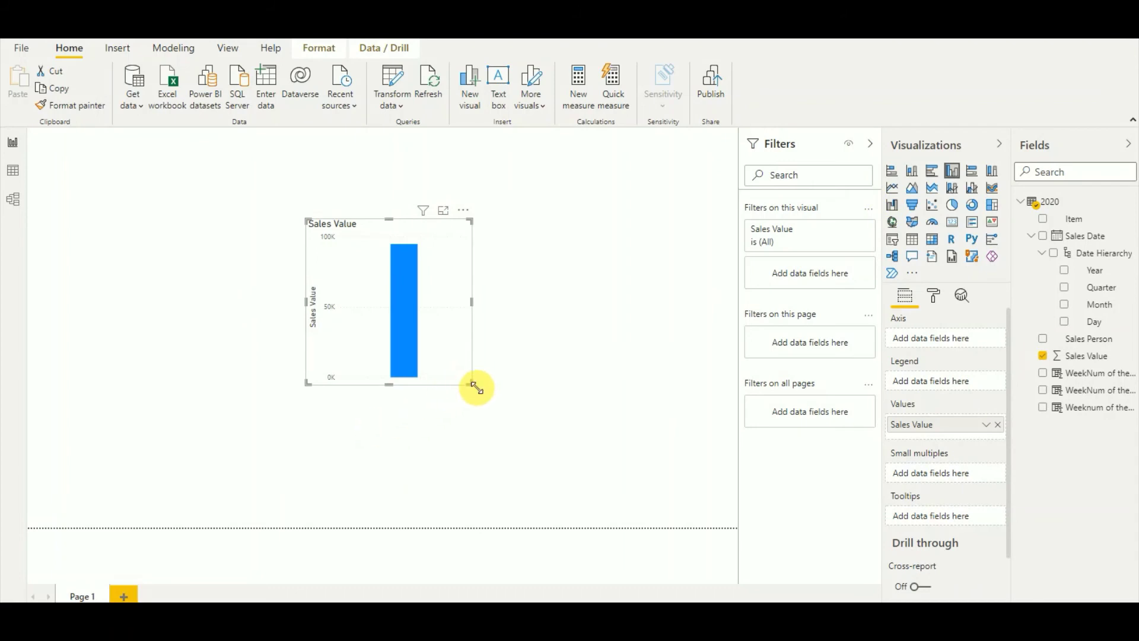
{"action": "left_click_drag", "start_coordinate": [475, 386], "coordinate": [639, 462]}
{"action": "left_click_drag", "start_coordinate": [313, 462], "coordinate": [186, 460]}
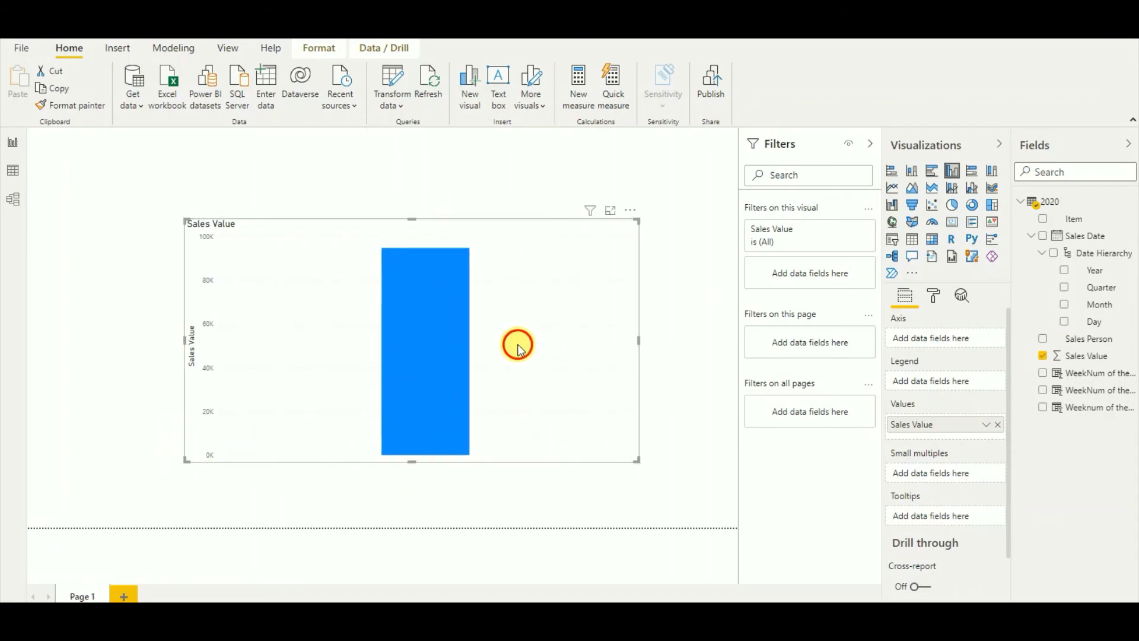
- Turn on data labels for the Sales Value chart and increase their text size
{"action": "left_click", "coordinate": [933, 296]}
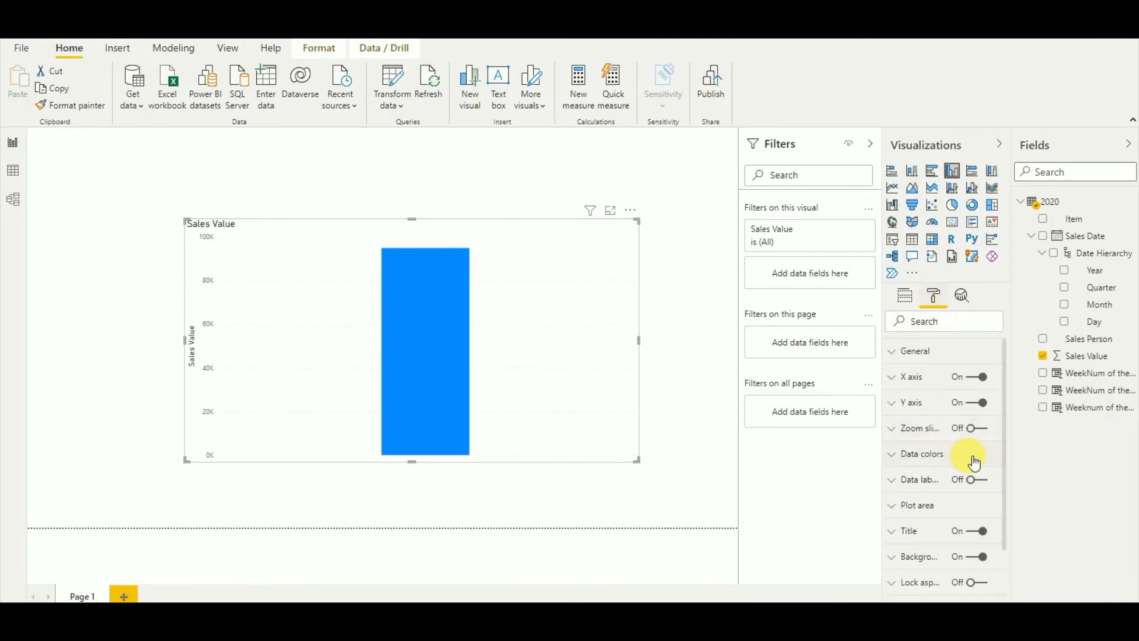
{"action": "left_click", "coordinate": [973, 479]}
{"action": "left_click", "coordinate": [930, 479]}
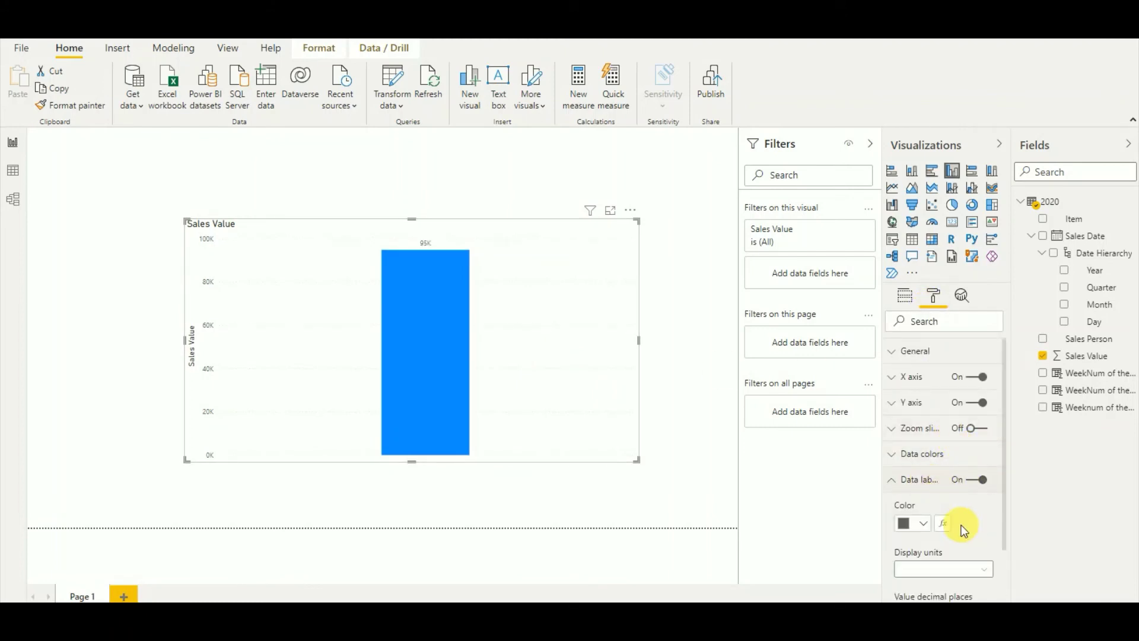
{"action": "scroll", "coordinate": [961, 528], "scroll_direction": "down", "scroll_amount": 5}
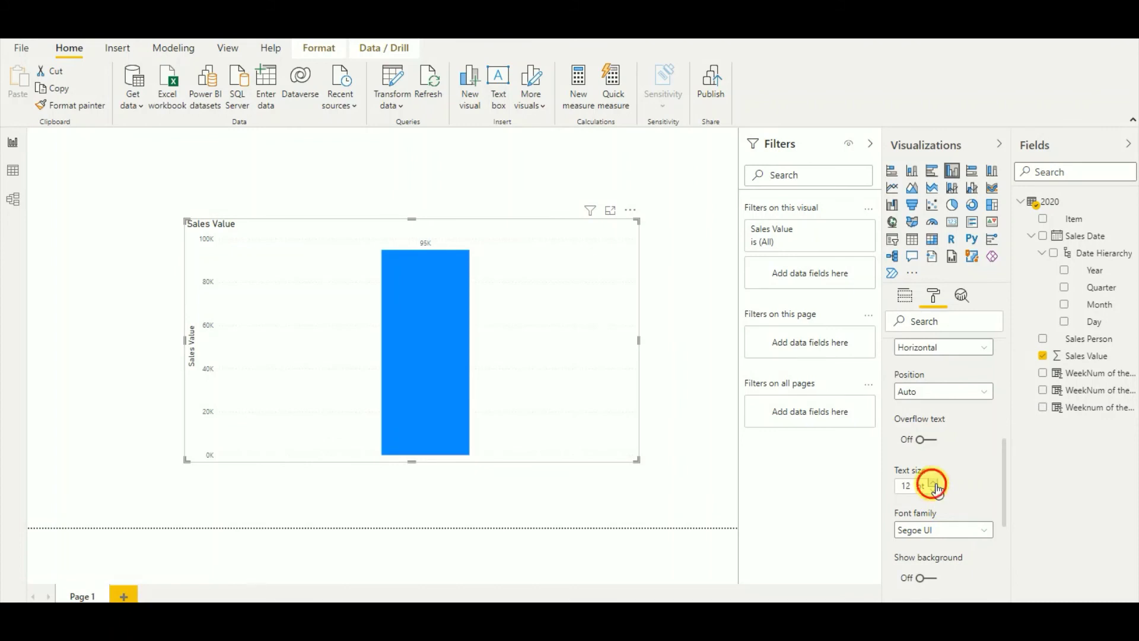
{"action": "left_click", "coordinate": [934, 483]}
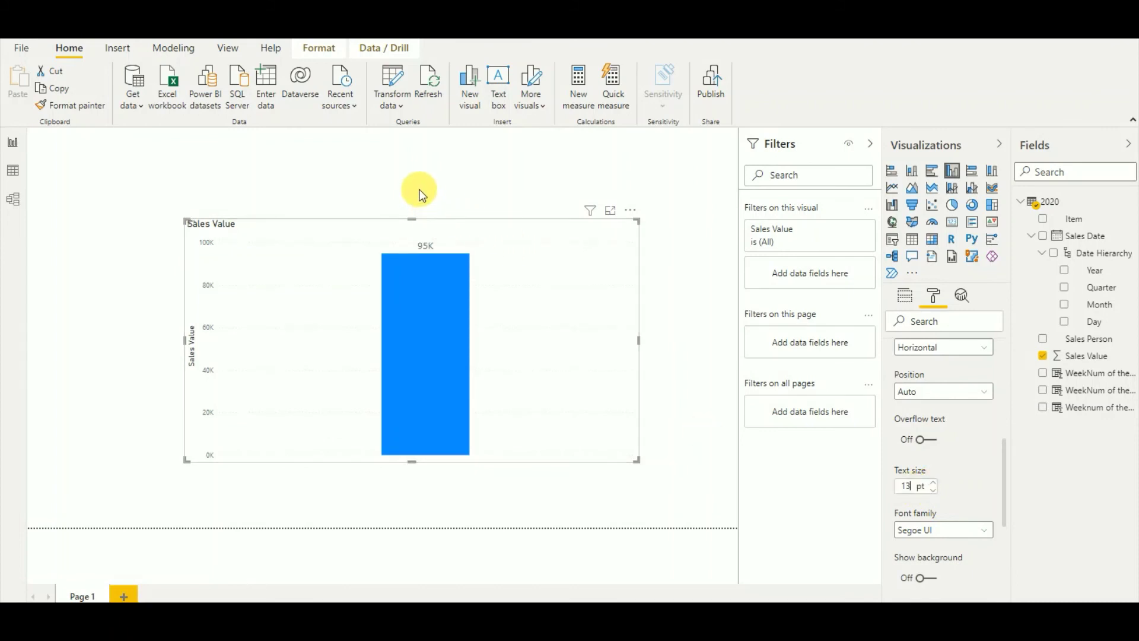
{"action": "left_click", "coordinate": [497, 206]}
- Set WeekNum of the month as the Sales Value chart's axis and make the chart slightly taller and narrower
{"action": "left_click", "coordinate": [528, 308]}
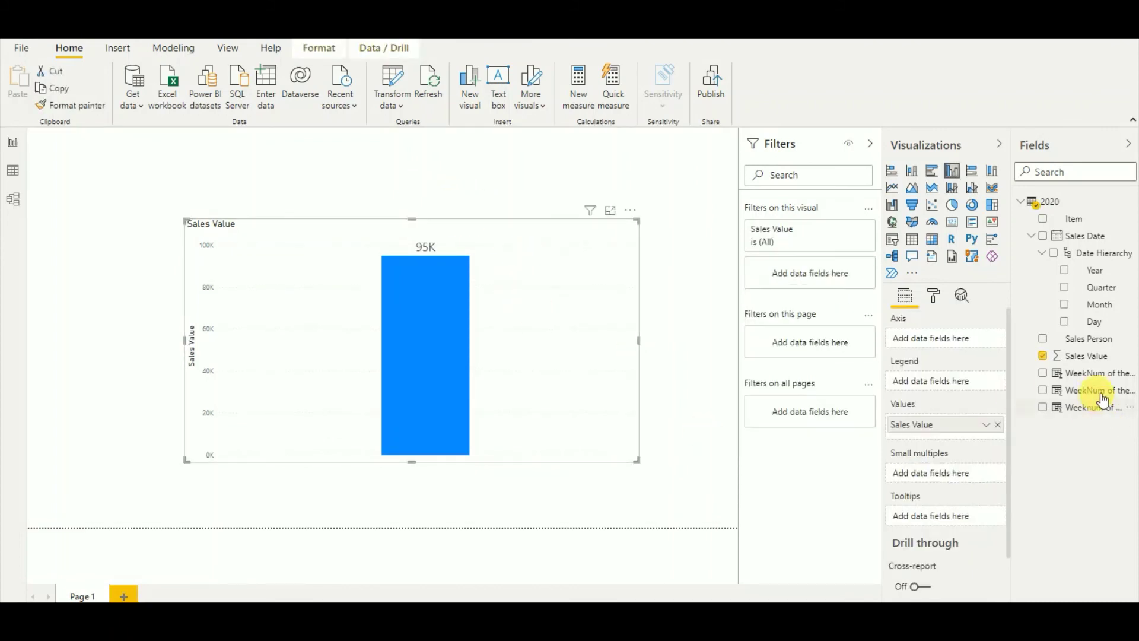
{"action": "left_click_drag", "start_coordinate": [1102, 397], "coordinate": [943, 338]}
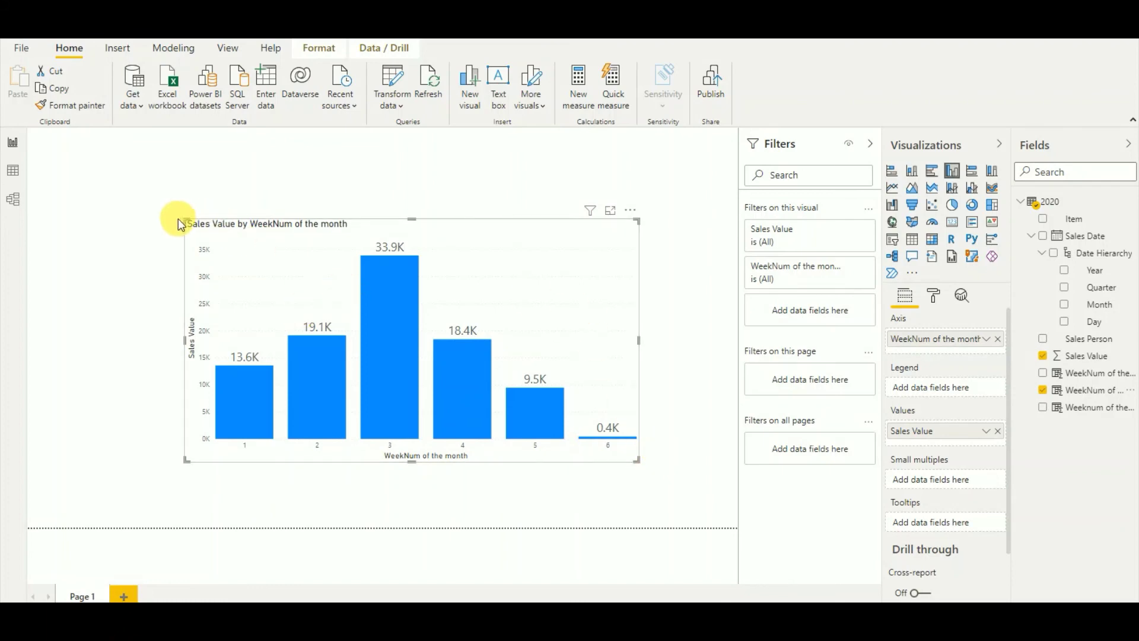
{"action": "left_click_drag", "start_coordinate": [196, 226], "coordinate": [208, 198]}
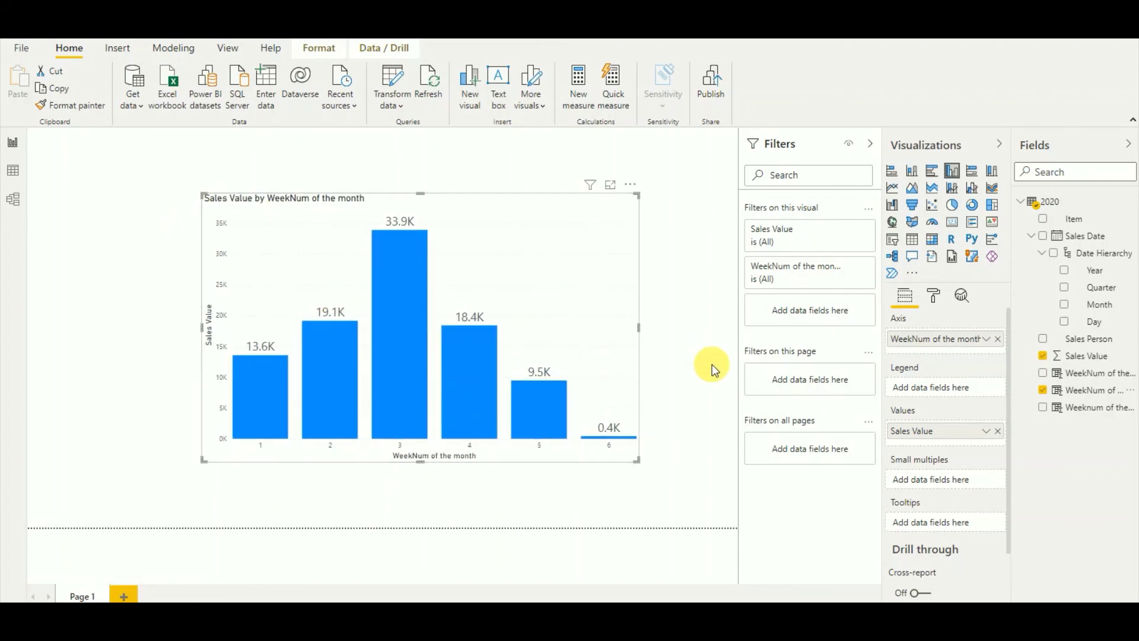
{"action": "left_click", "coordinate": [688, 388]}
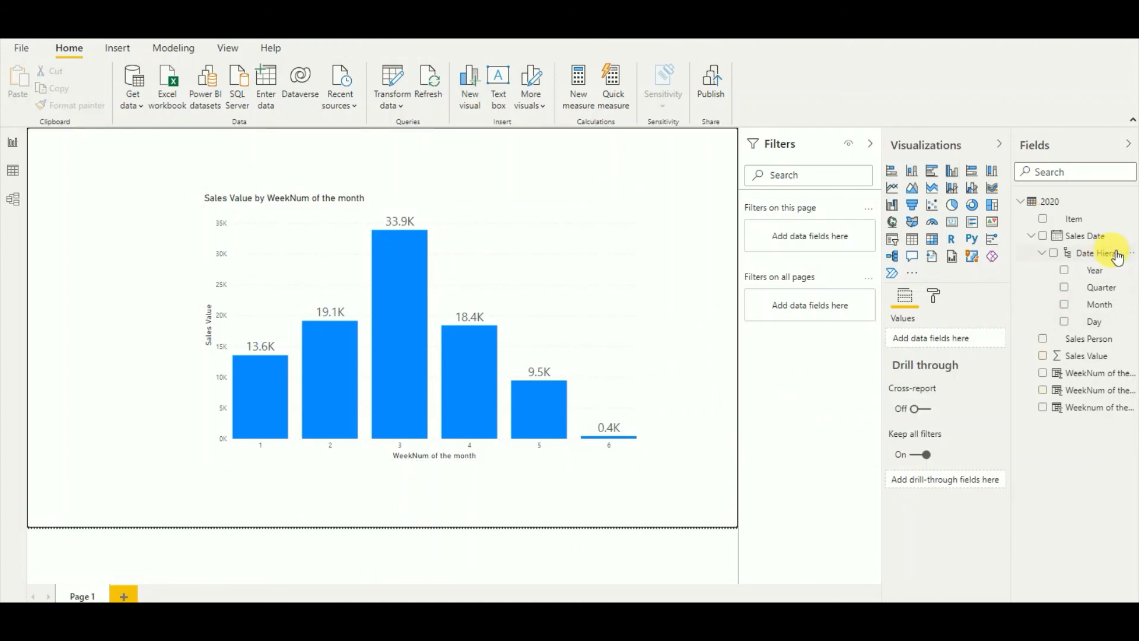
- Add a slicer on the Sales Date hierarchy and shrink it to fit beside the column chart
{"action": "left_click_drag", "start_coordinate": [1105, 253], "coordinate": [131, 232]}
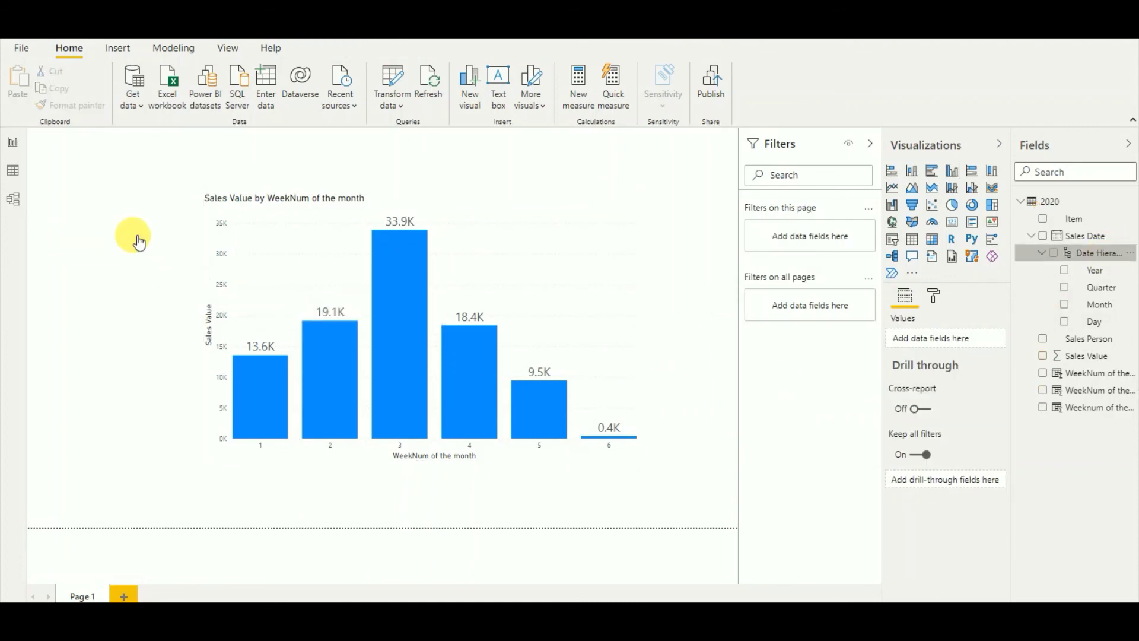
{"action": "left_click", "coordinate": [892, 239]}
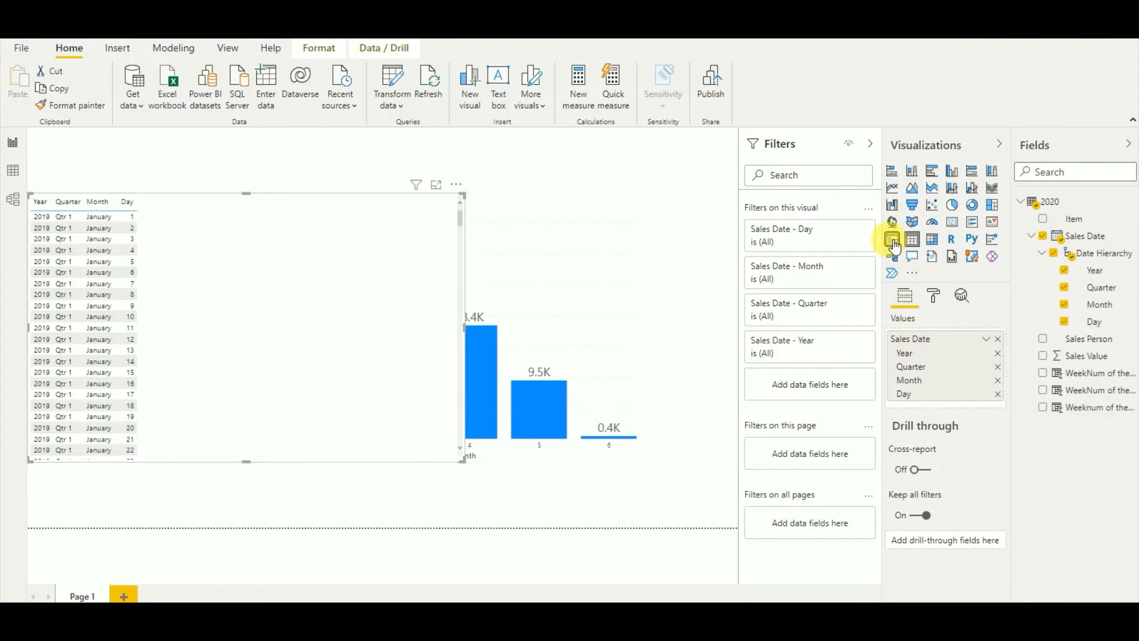
{"action": "left_click_drag", "start_coordinate": [463, 461], "coordinate": [137, 359]}
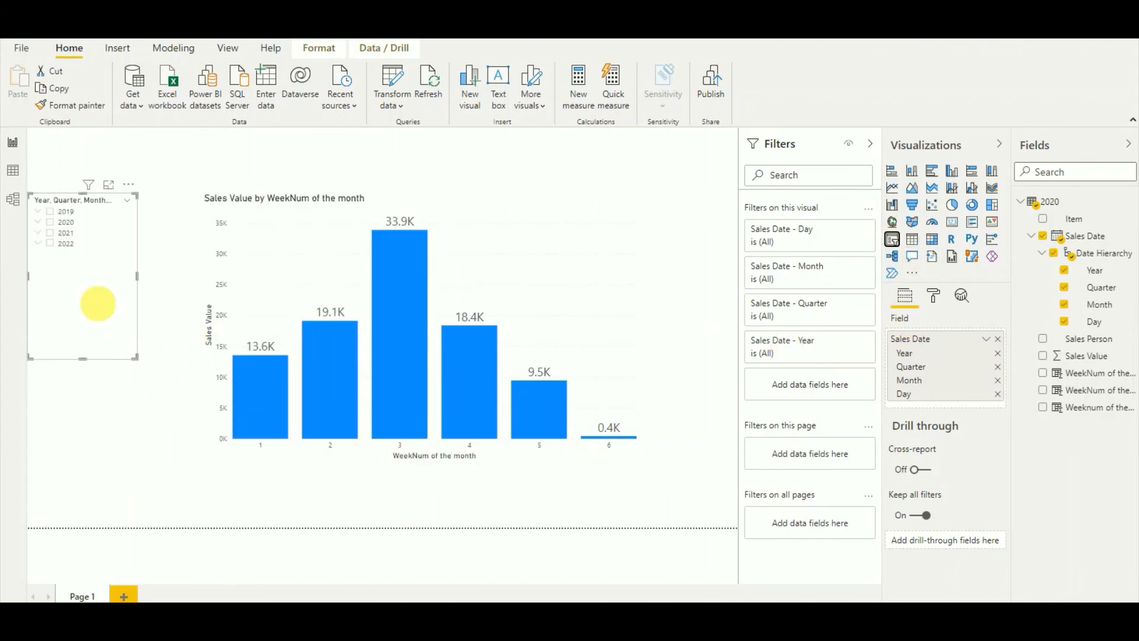
- Expand 2020 and Qtr 1 in the date slicer, filter to February only and enlarge the slicer slightly
{"action": "left_click", "coordinate": [39, 223]}
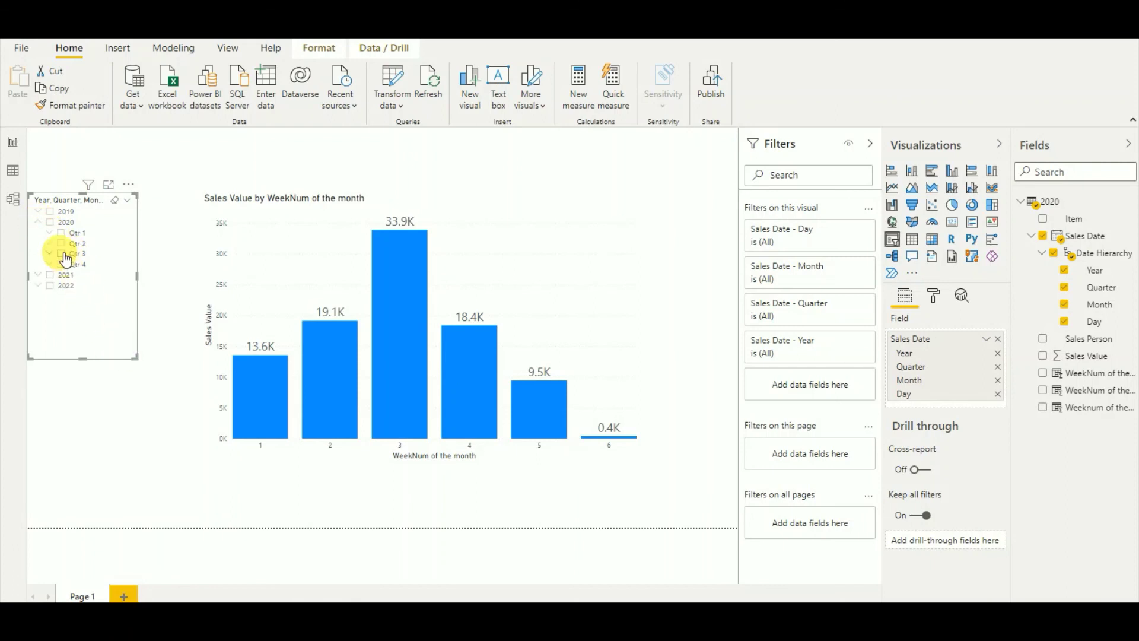
{"action": "left_click", "coordinate": [60, 233]}
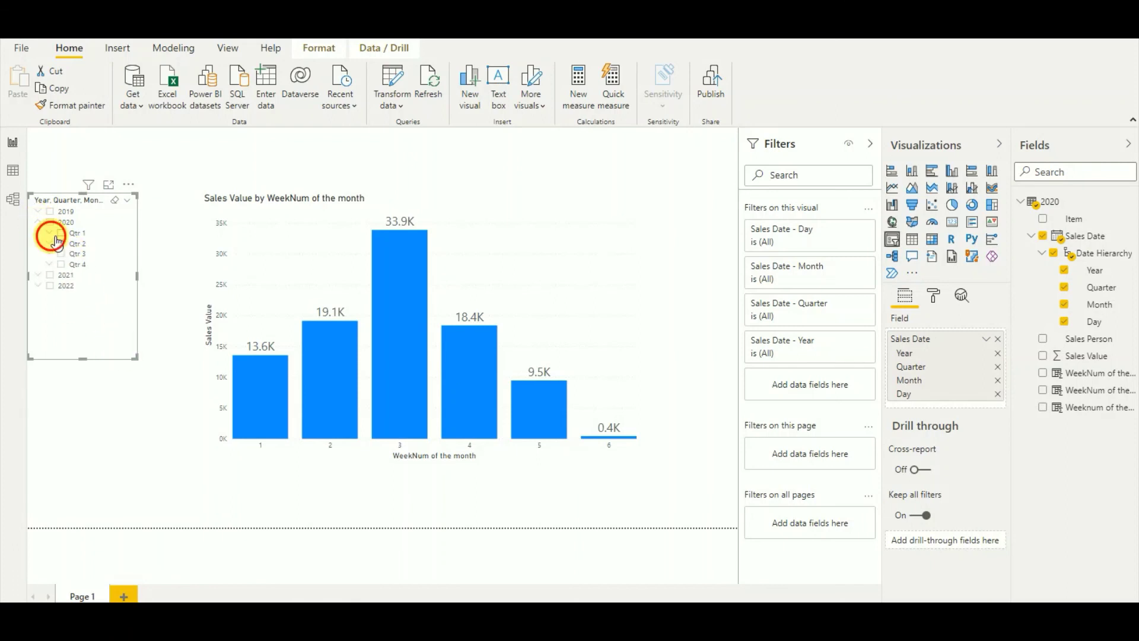
{"action": "left_click", "coordinate": [49, 233]}
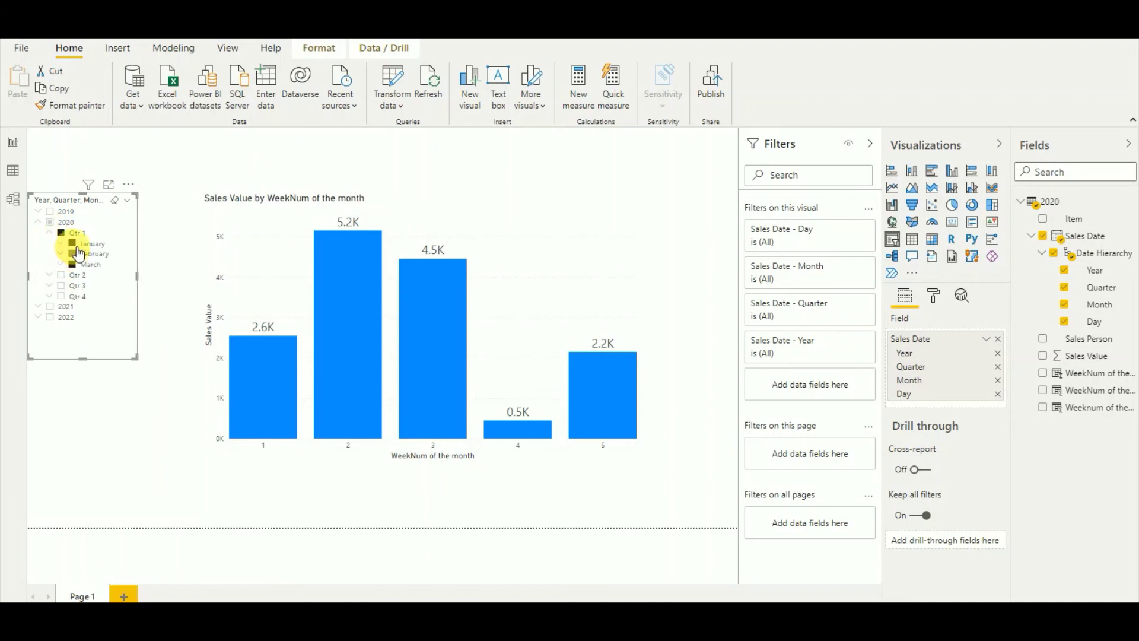
{"action": "left_click", "coordinate": [76, 252]}
{"action": "left_click", "coordinate": [74, 253]}
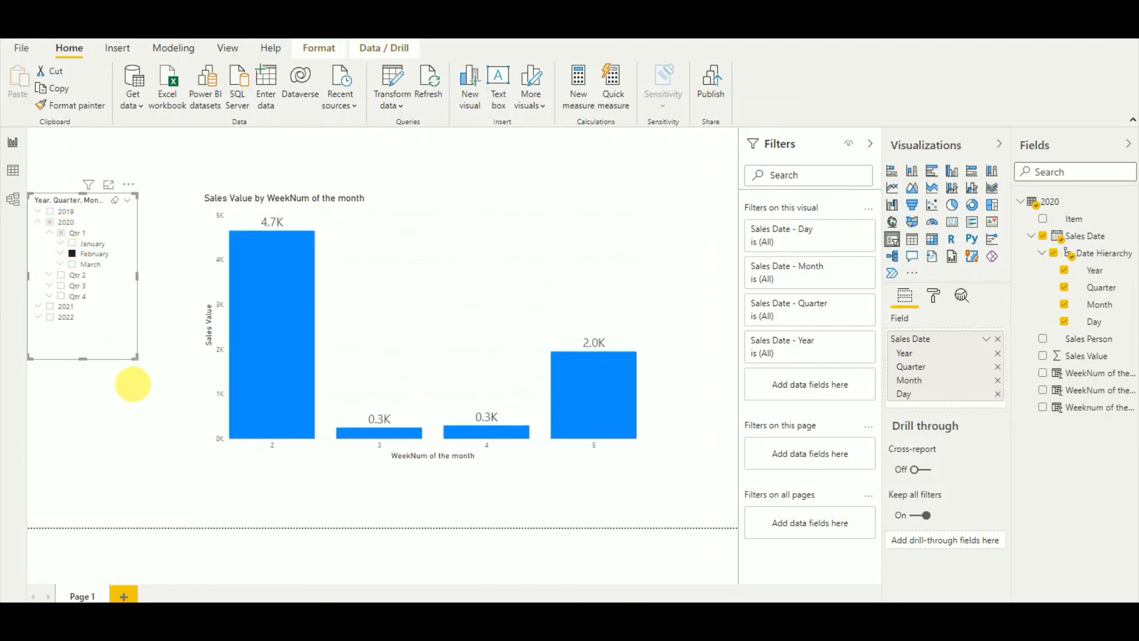
{"action": "left_click_drag", "start_coordinate": [138, 362], "coordinate": [154, 405]}
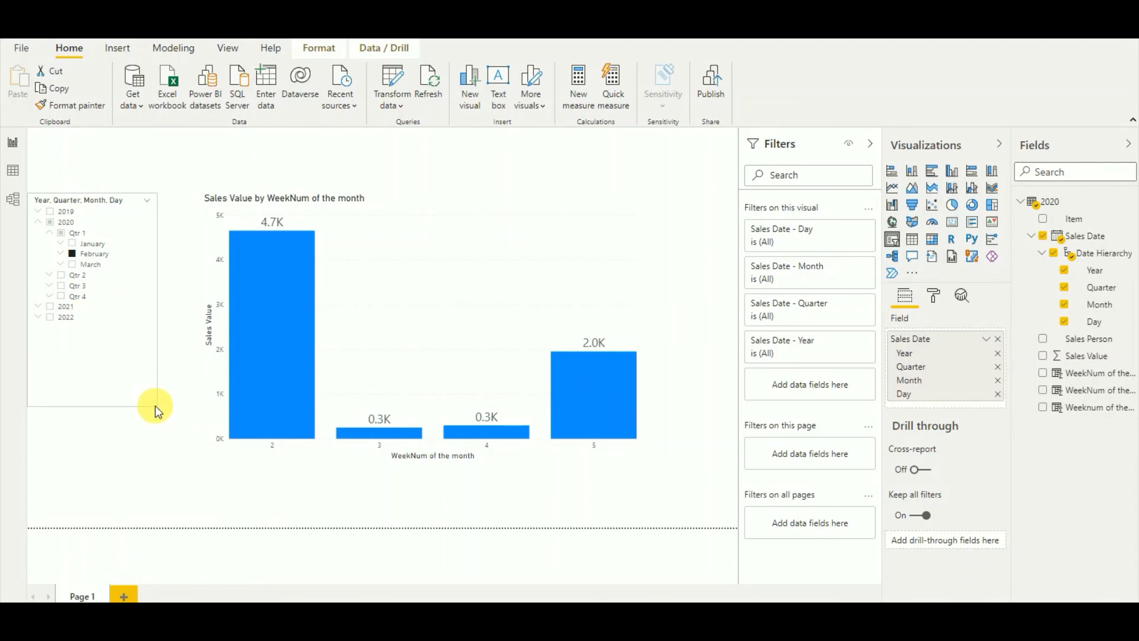
- Examine the weekly sales bars for February 2020 and switch the slicer selection to March 2020
{"action": "mouse_move", "coordinate": [294, 298]}
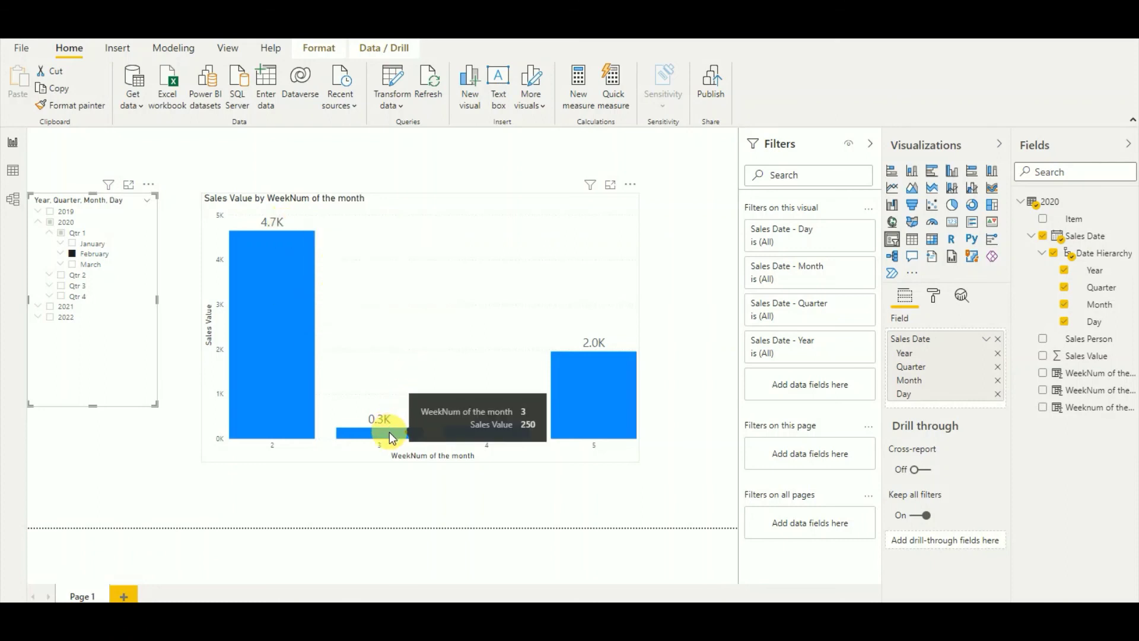
{"action": "mouse_move", "coordinate": [522, 438]}
{"action": "mouse_move", "coordinate": [603, 402]}
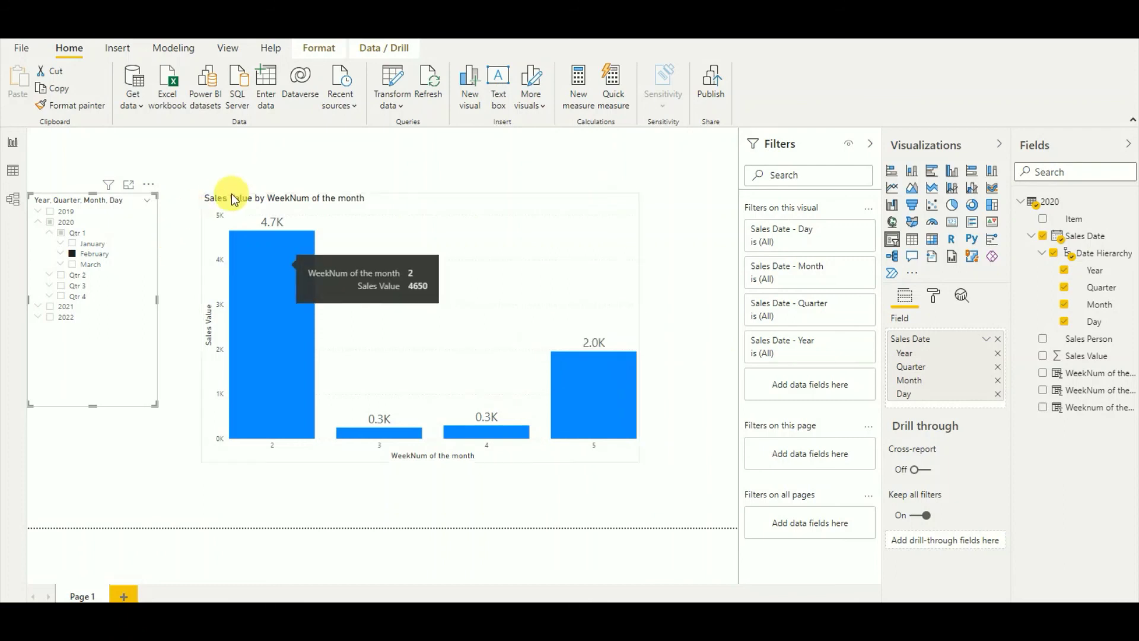
{"action": "left_click", "coordinate": [93, 264]}
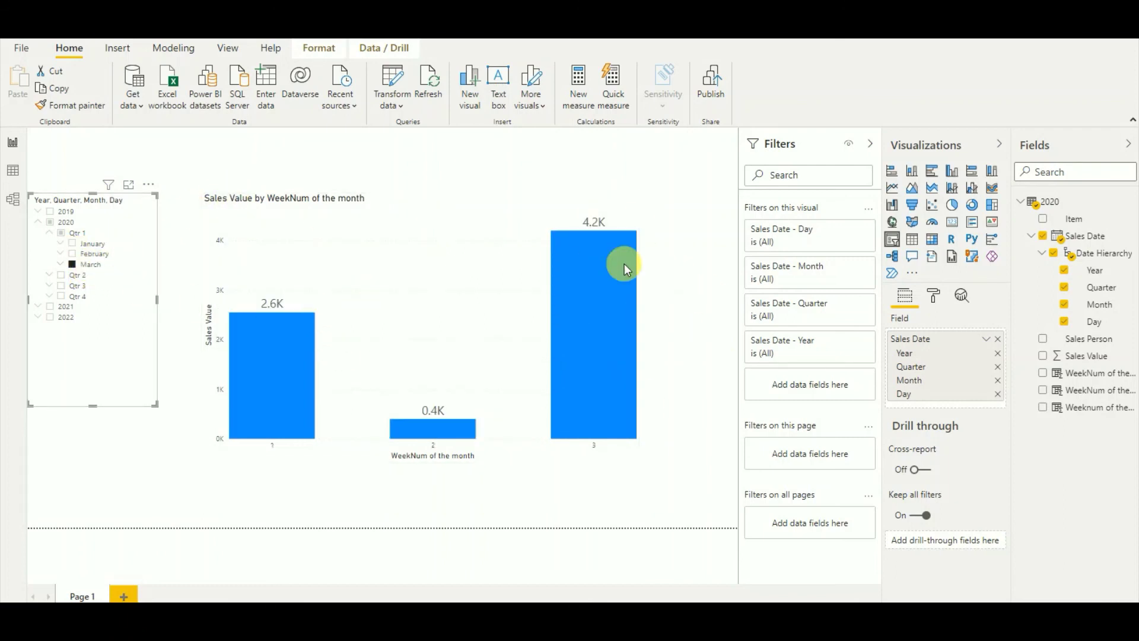